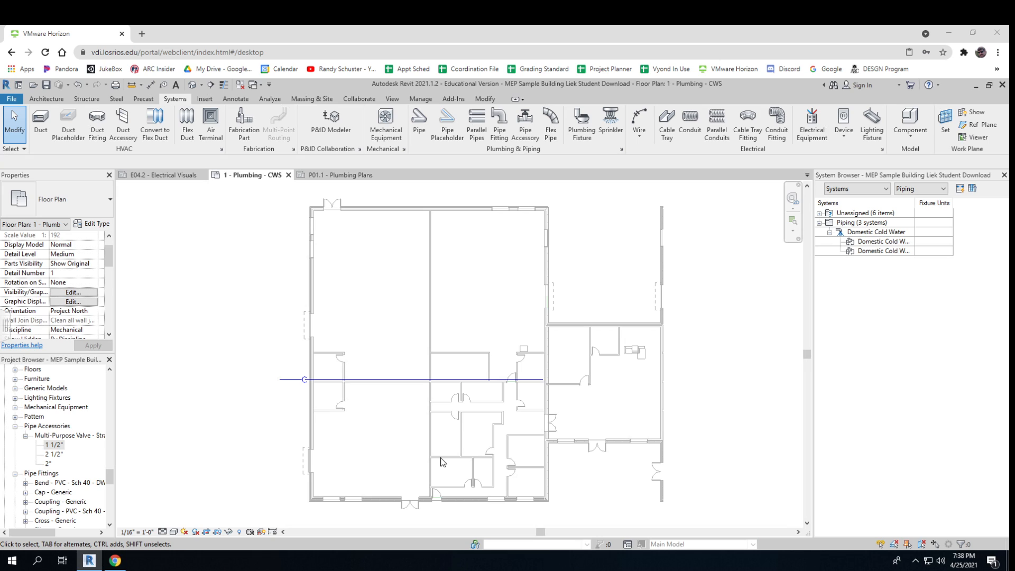
# - Start placing a plumbing fixture in the 1 - Plumbing - CWS plan, using the wall-mounted flush valve water closet type Public - 1.6 gpf
pyautogui.scroll(3, 530, 389)
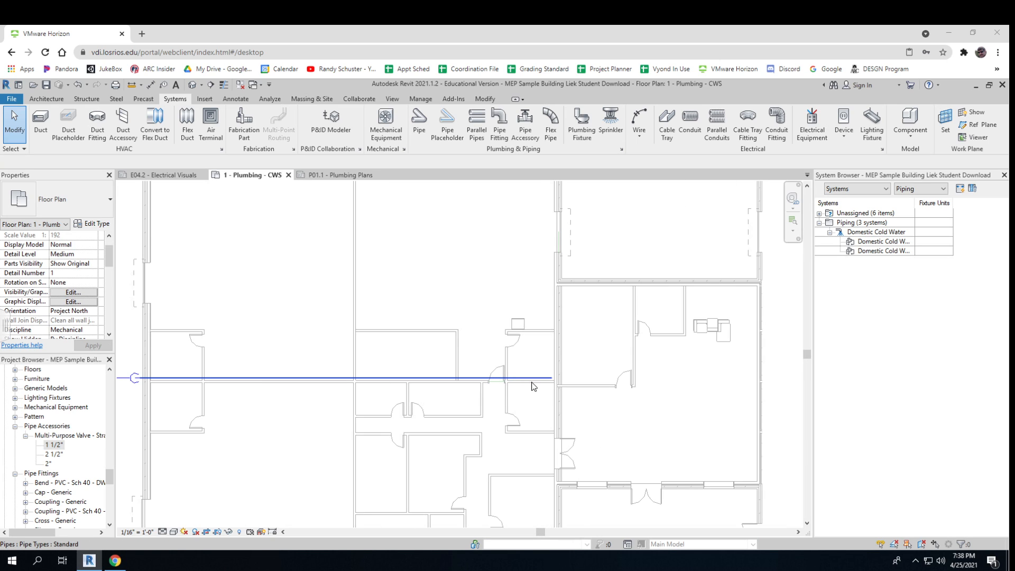
pyautogui.scroll(2, 516, 385)
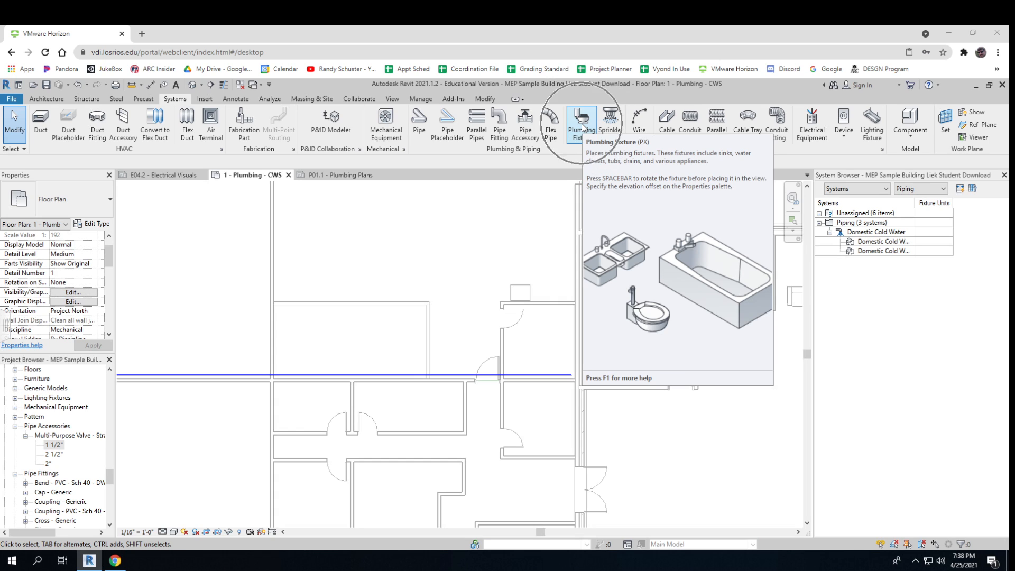
pyautogui.moveTo(106, 478); pyautogui.dragTo(113, 421)
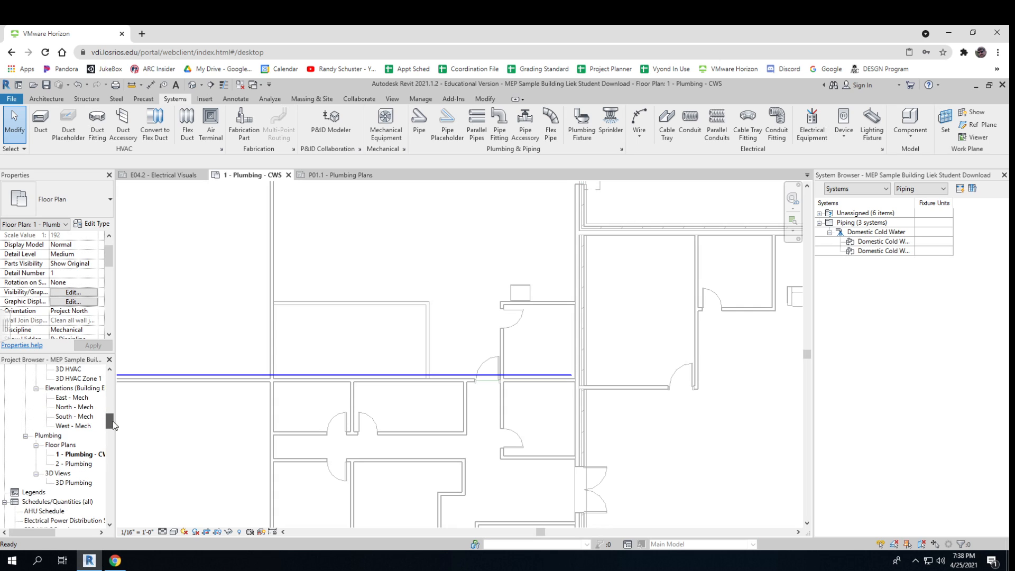
pyautogui.click(79, 455)
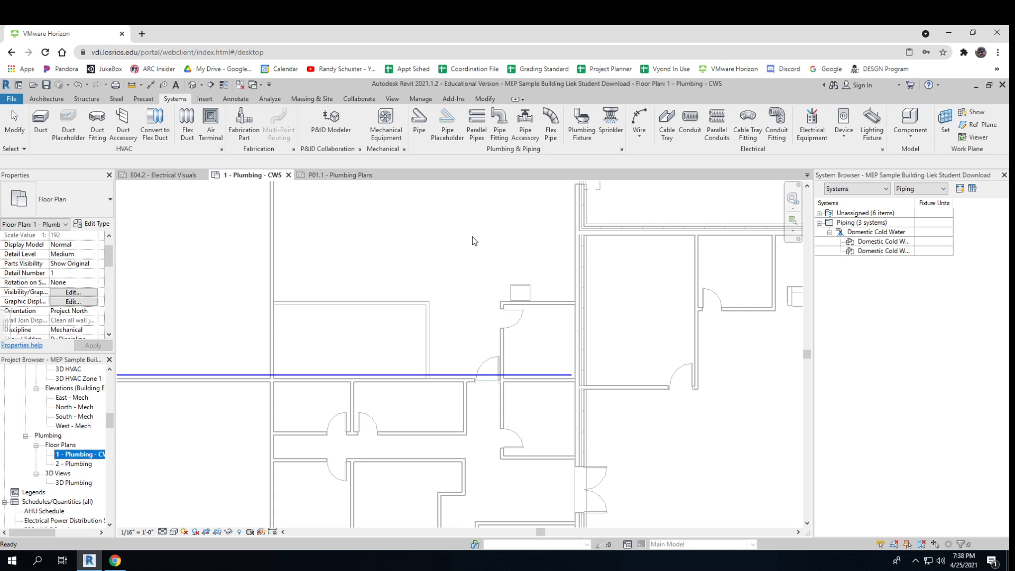
pyautogui.click(581, 122)
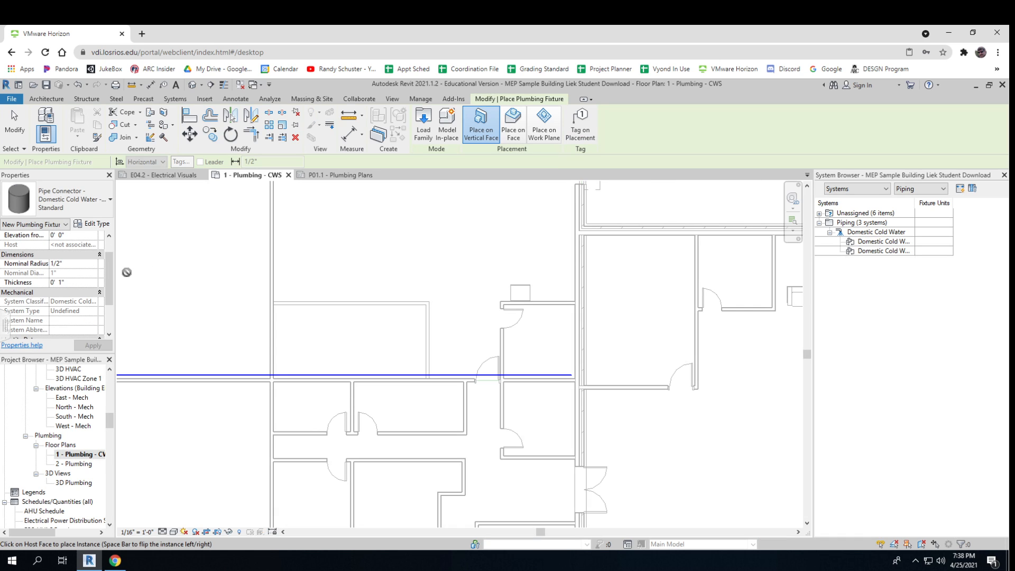
pyautogui.click(88, 204)
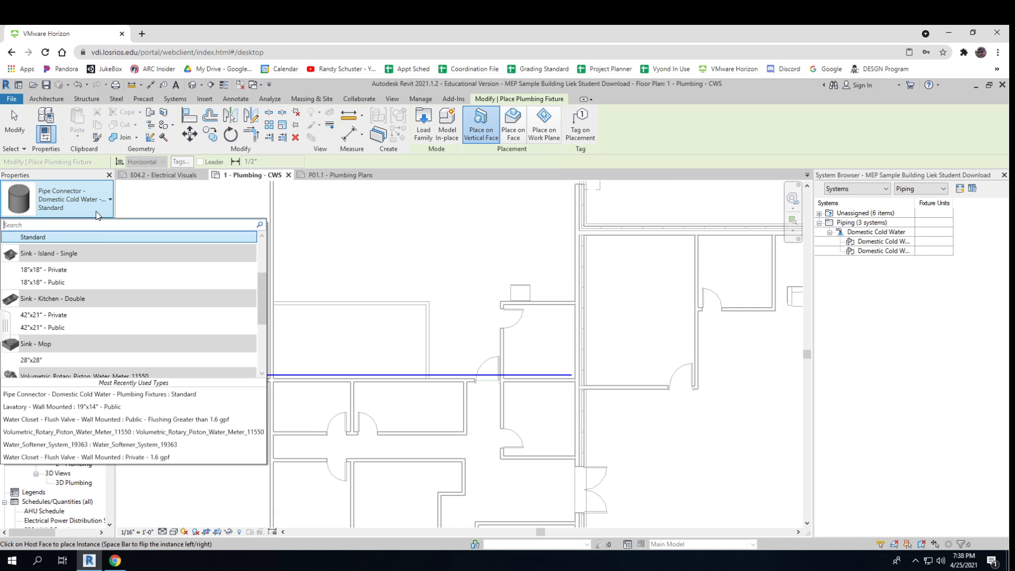
pyautogui.scroll(2, 84, 277)
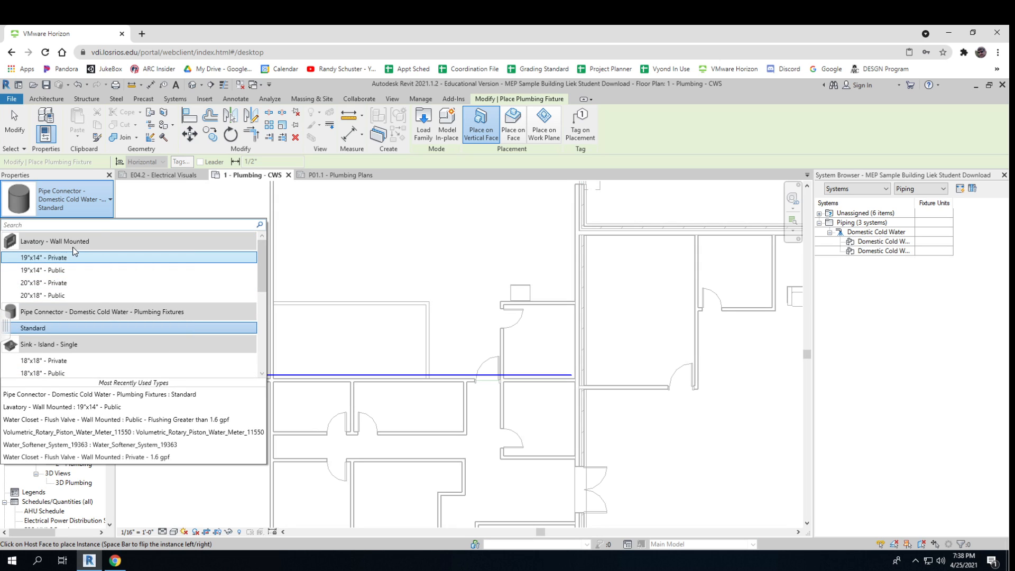
pyautogui.scroll(-3, 77, 275)
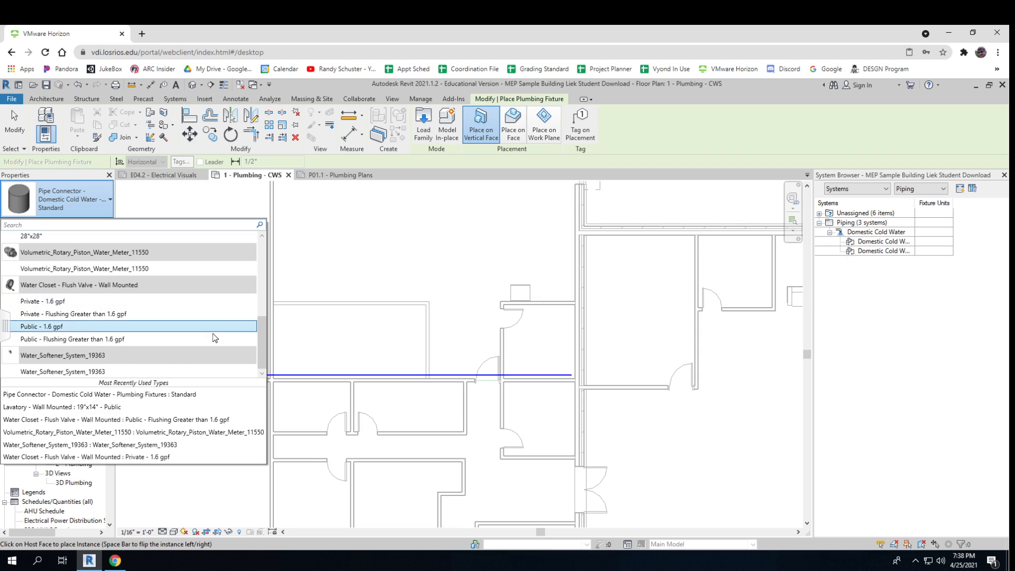
pyautogui.moveTo(217, 328)
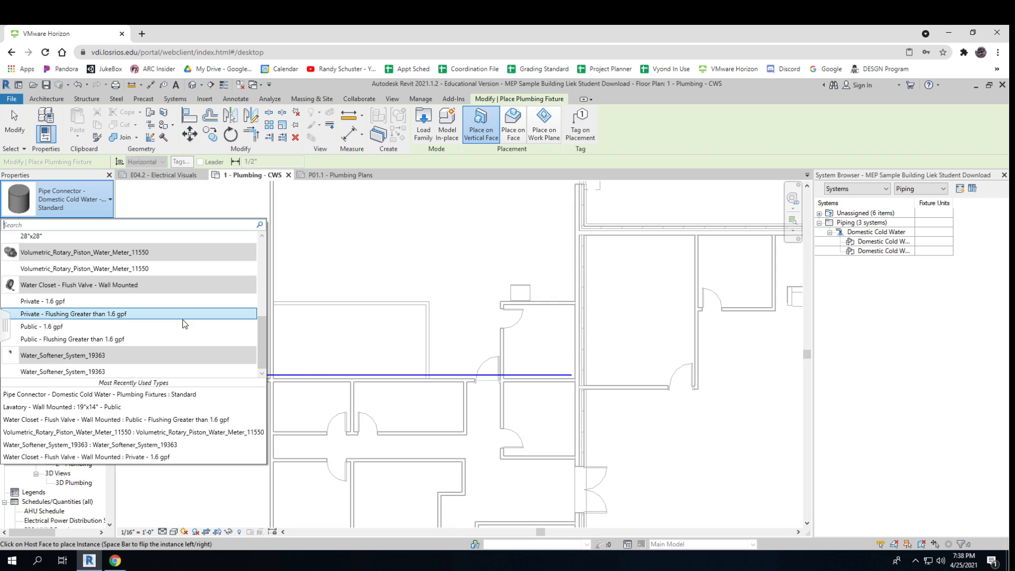
pyautogui.moveTo(69, 345)
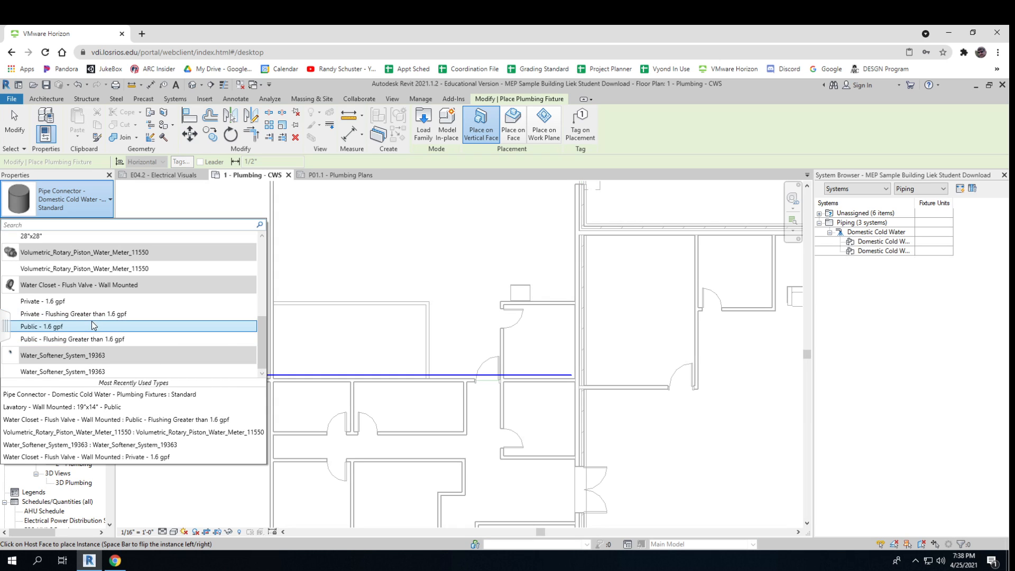
pyautogui.moveTo(53, 331)
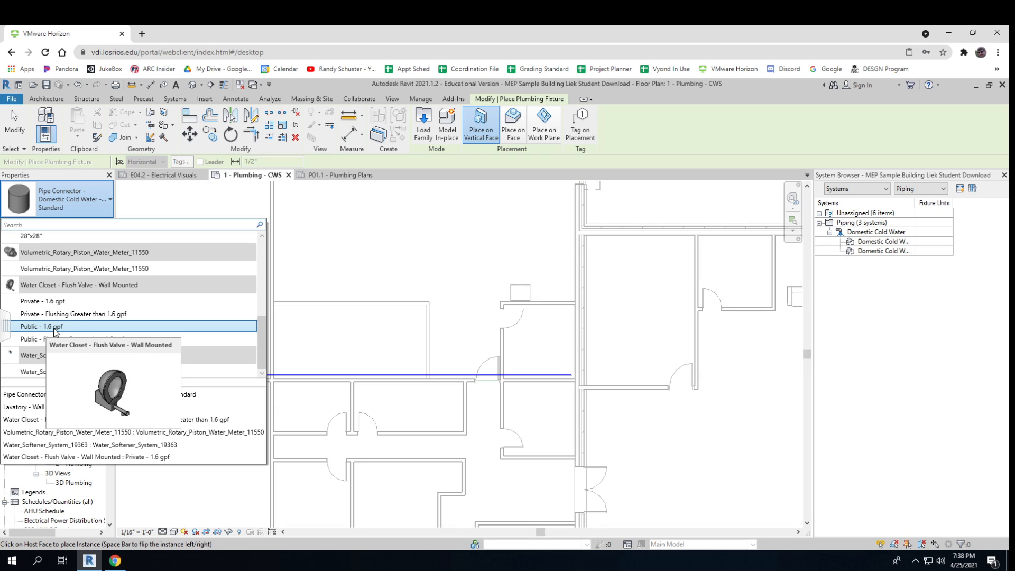
pyautogui.click(57, 327)
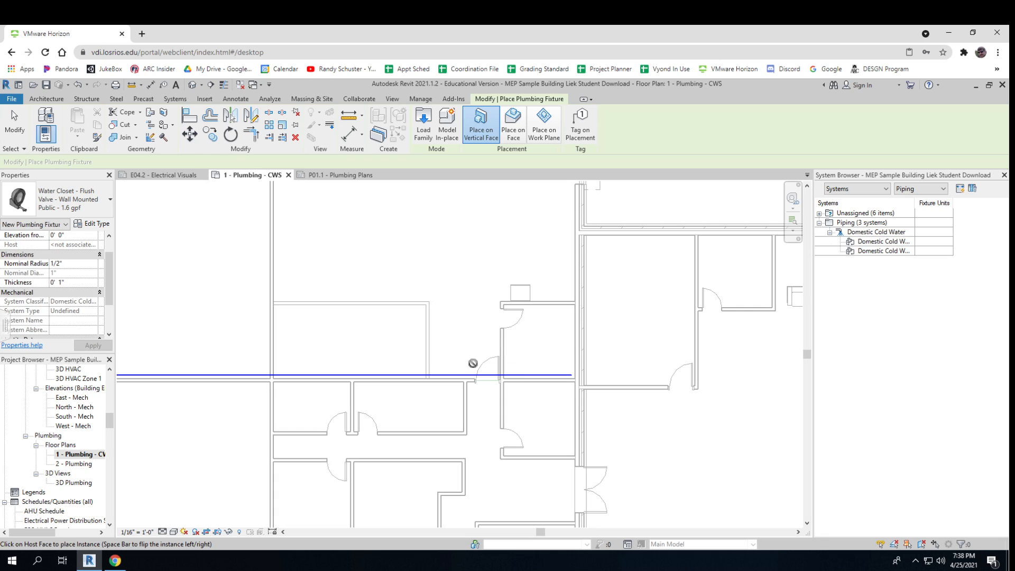
# - Place two water closets on the west wall of the east restrooms, one each side of the dividing wall, about 1'-4" from it
pyautogui.scroll(2, 509, 371)
pyautogui.scroll(2, 509, 371)
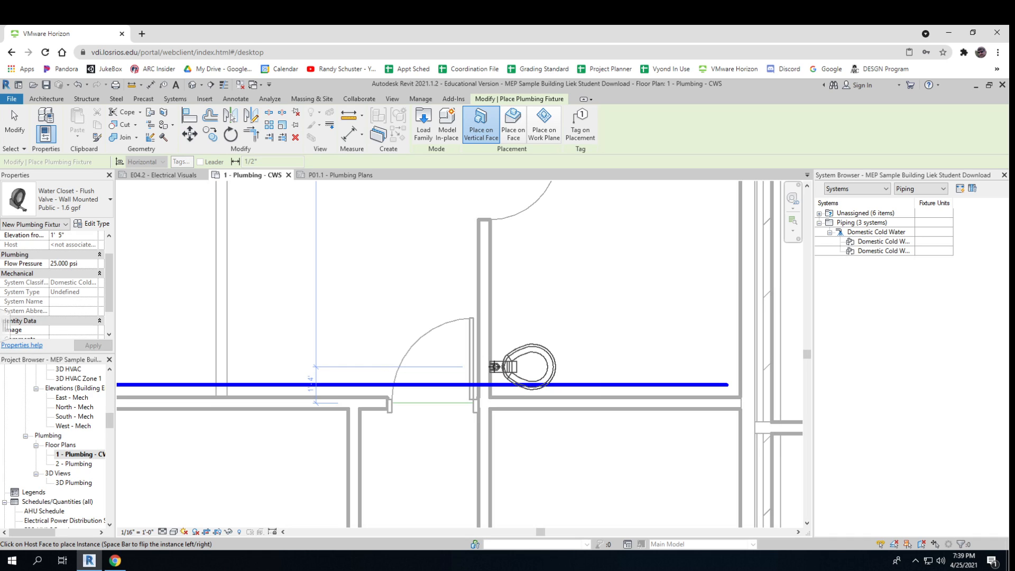
pyautogui.click(495, 366)
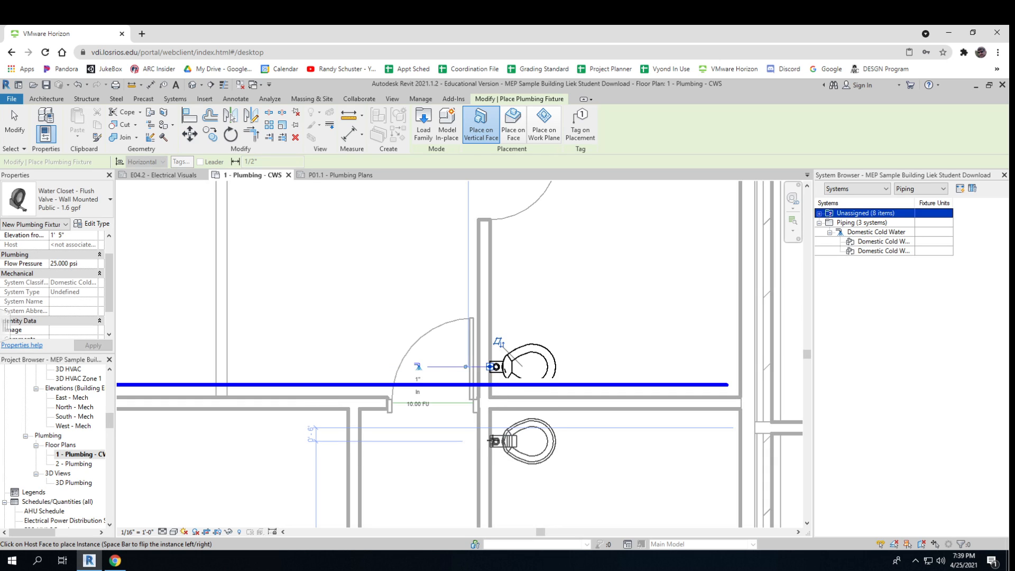
pyautogui.click(495, 441)
pyautogui.scroll(-4, 495, 440)
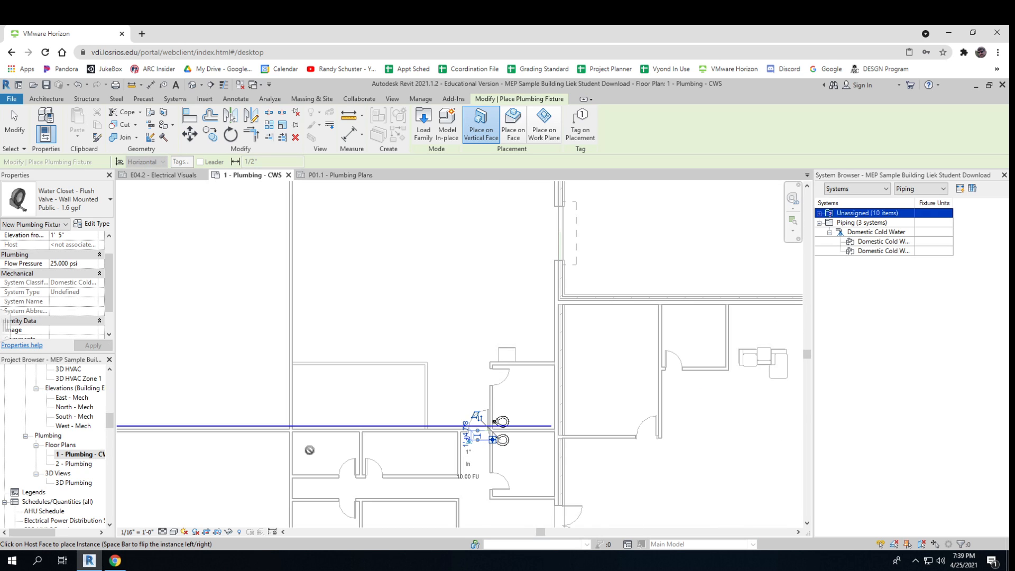
# - Place two water closets on the east wall of the west restrooms, one each side of the dividing wall, about 1'-4" from it
pyautogui.moveTo(312, 449); pyautogui.dragTo(473, 423, button='middle')
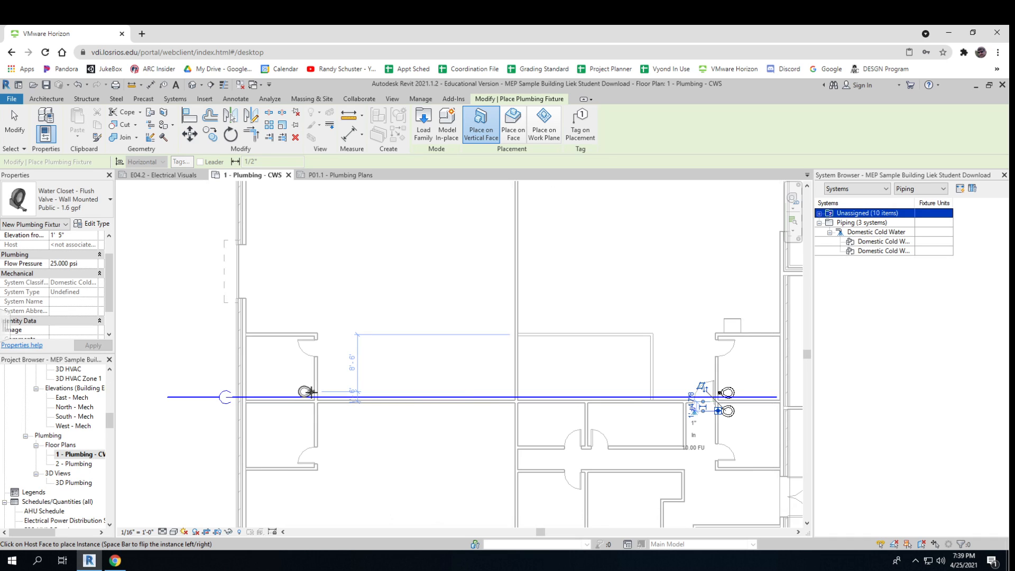
pyautogui.scroll(5, 309, 394)
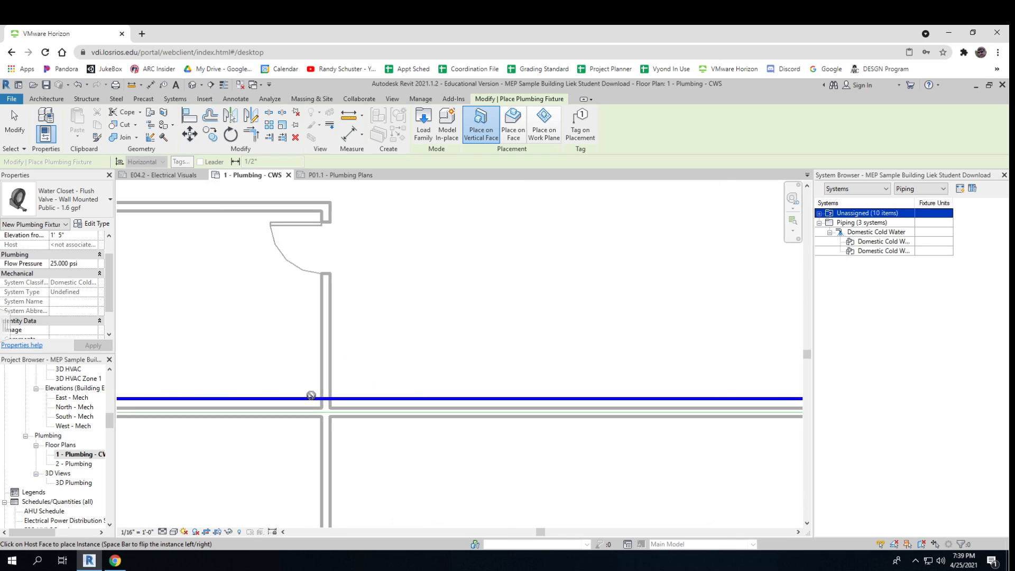
pyautogui.scroll(2, 311, 395)
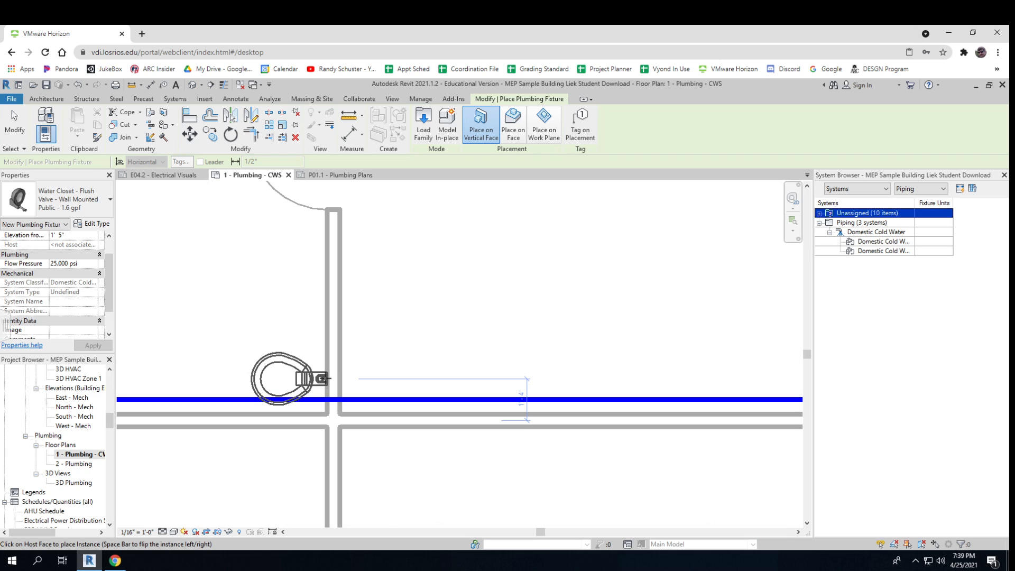
pyautogui.click(323, 379)
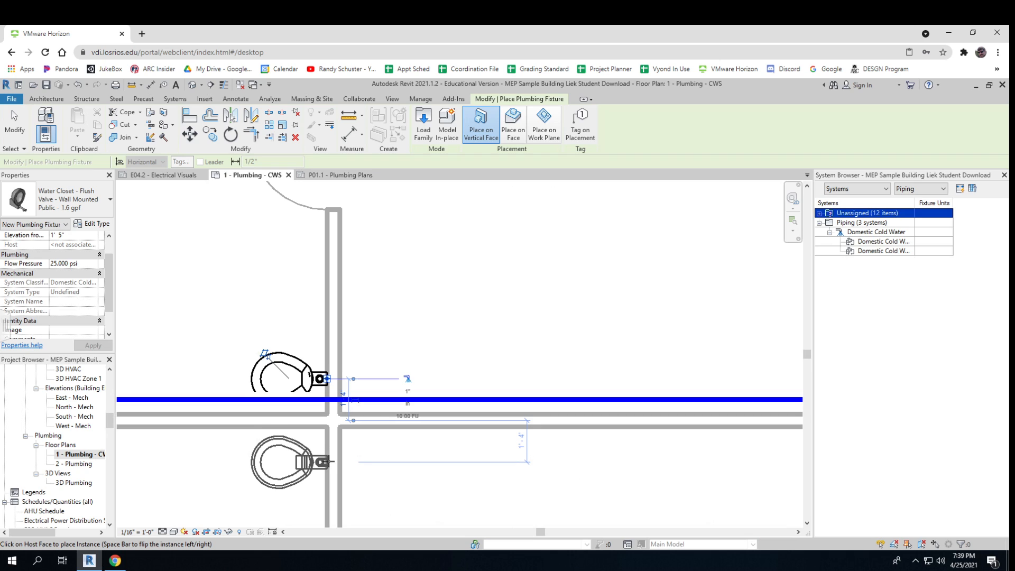
pyautogui.click(328, 461)
pyautogui.scroll(-4, 341, 444)
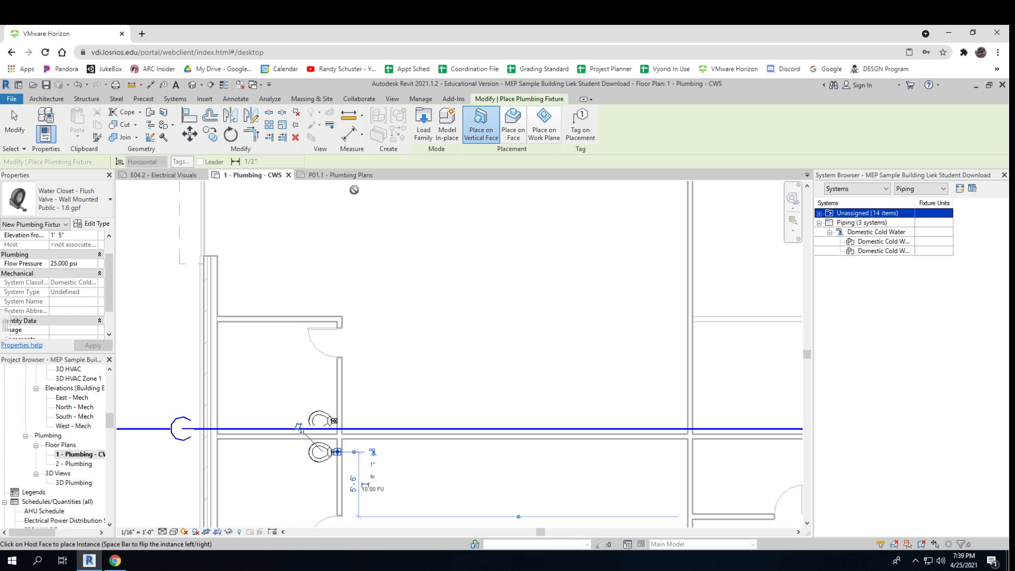
# - Place a wall-mounted 19"x14" - Public lavatory on the upper west restroom's east wall, about 5'-6" from the dividing wall
pyautogui.click(175, 100)
pyautogui.click(582, 125)
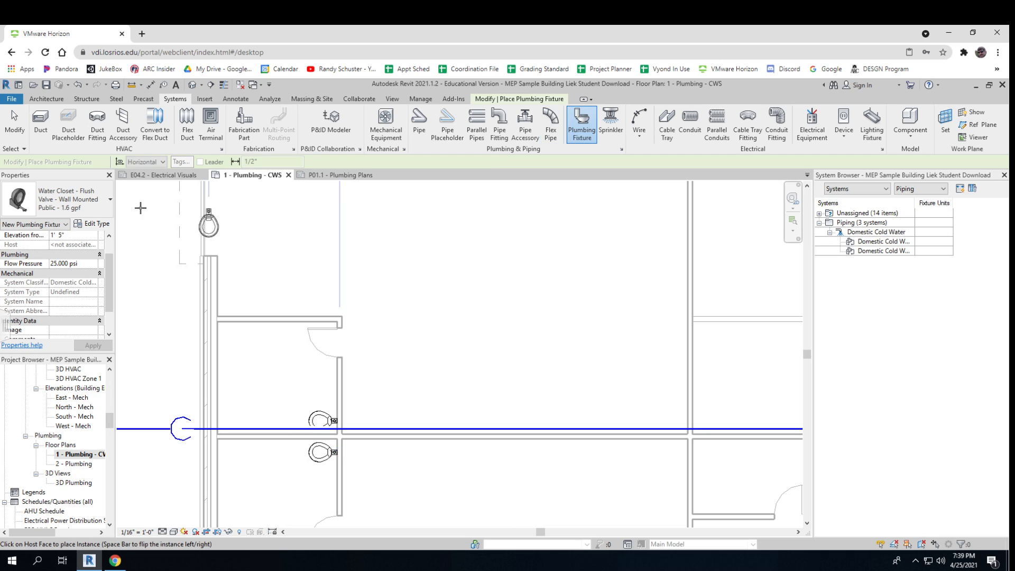
pyautogui.click(109, 199)
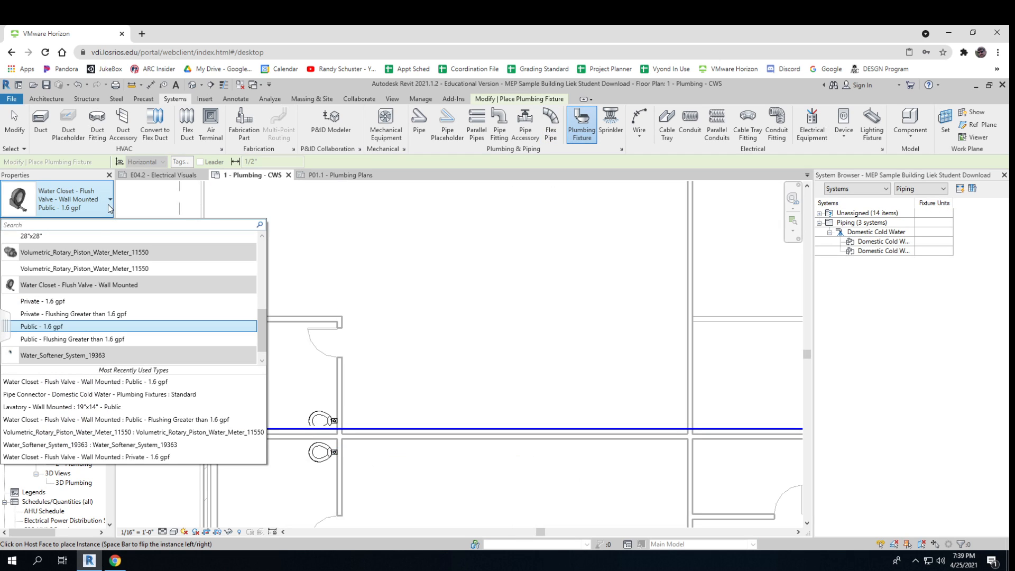
pyautogui.scroll(3, 100, 304)
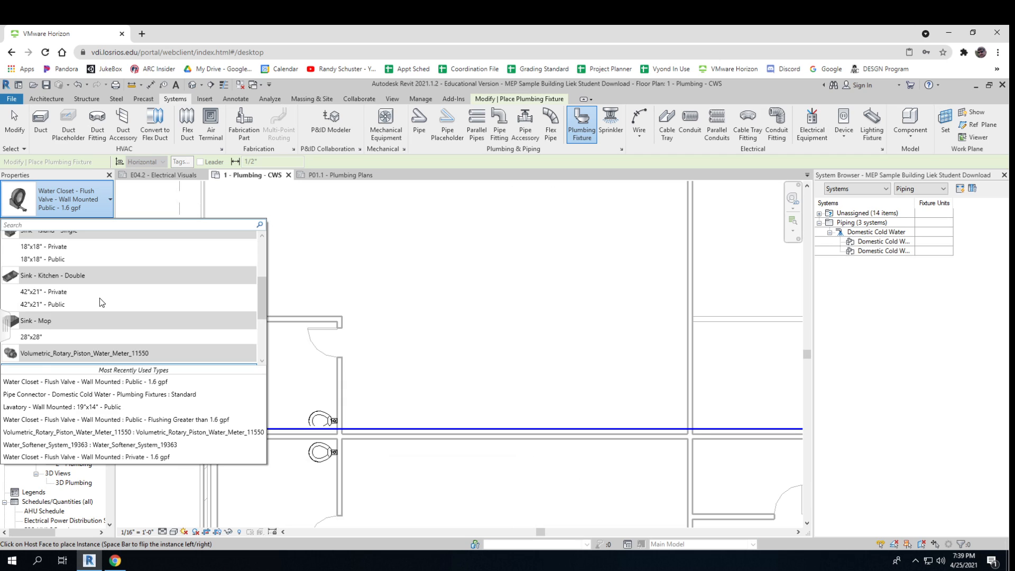
pyautogui.scroll(2, 101, 300)
pyautogui.scroll(1, 99, 297)
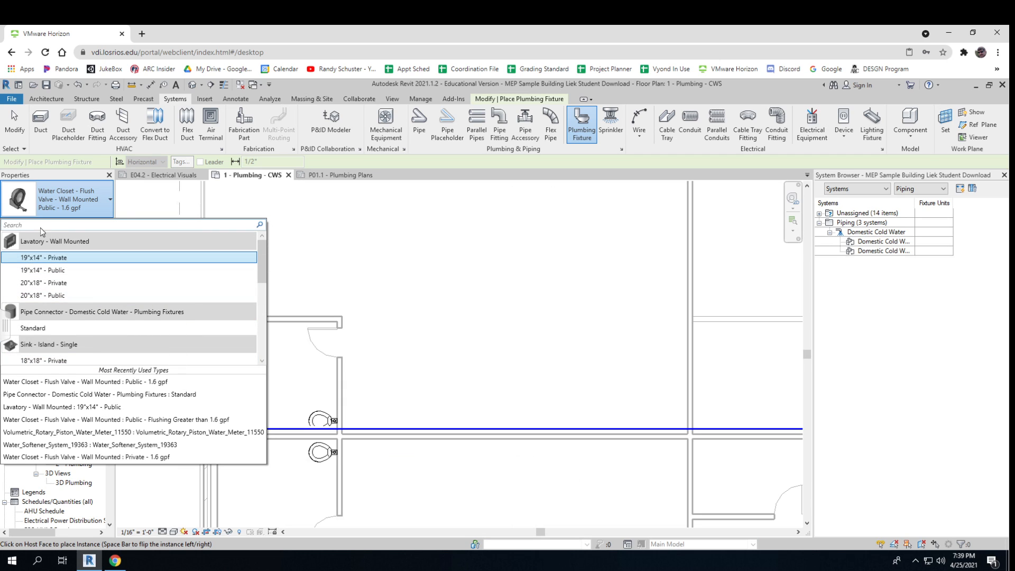
pyautogui.click(53, 270)
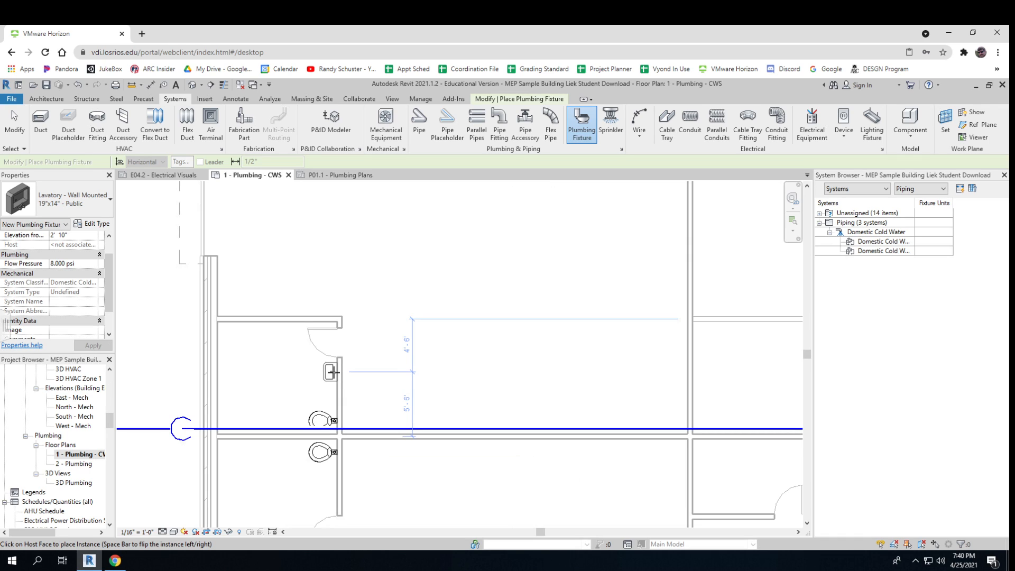
pyautogui.click(332, 372)
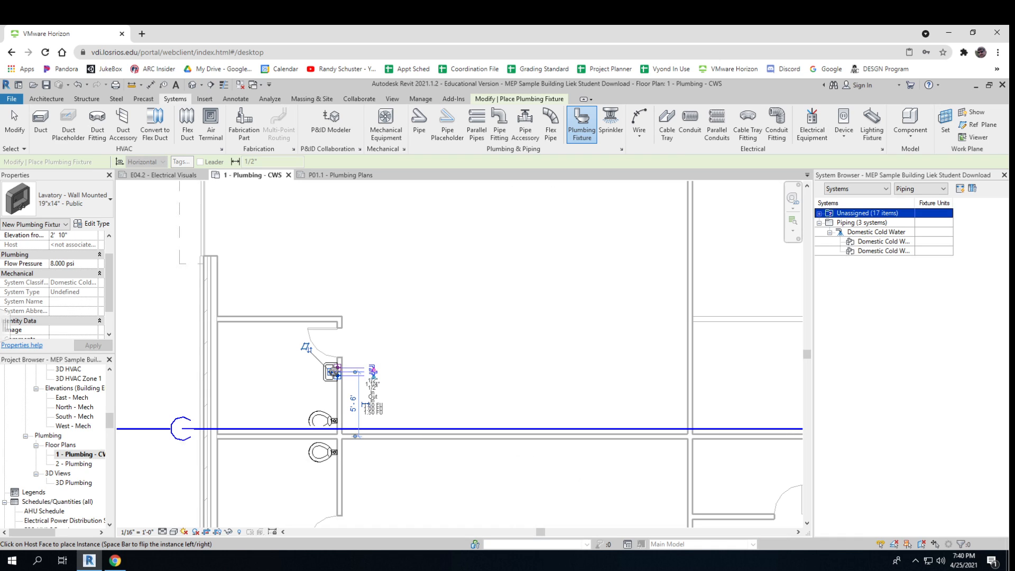
pyautogui.press('Escape')
# - Move both water closets in the west restrooms about 4" farther from the dividing wall
pyautogui.click(321, 420)
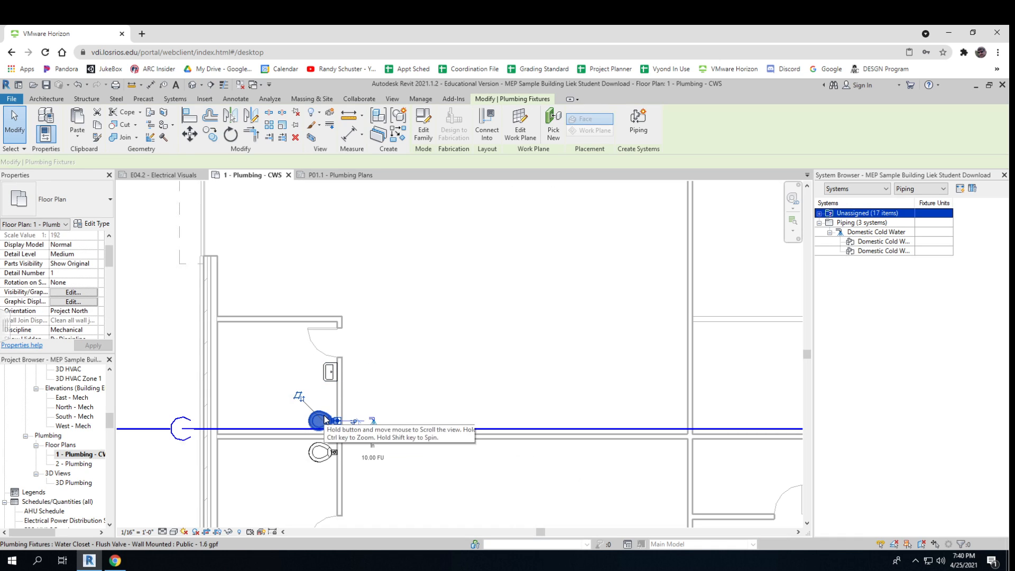
pyautogui.moveTo(324, 419); pyautogui.dragTo(324, 415)
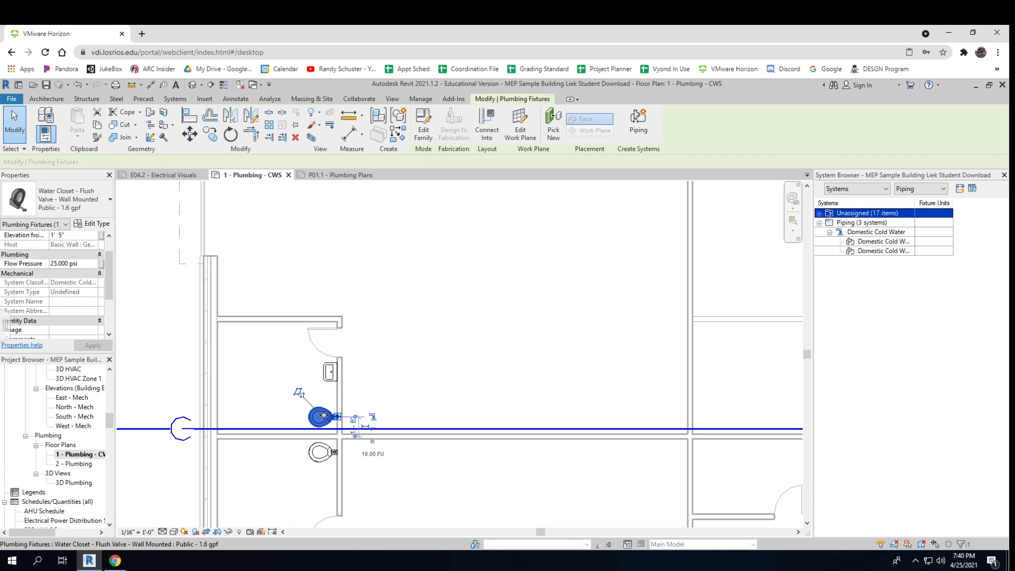
pyautogui.click(326, 461)
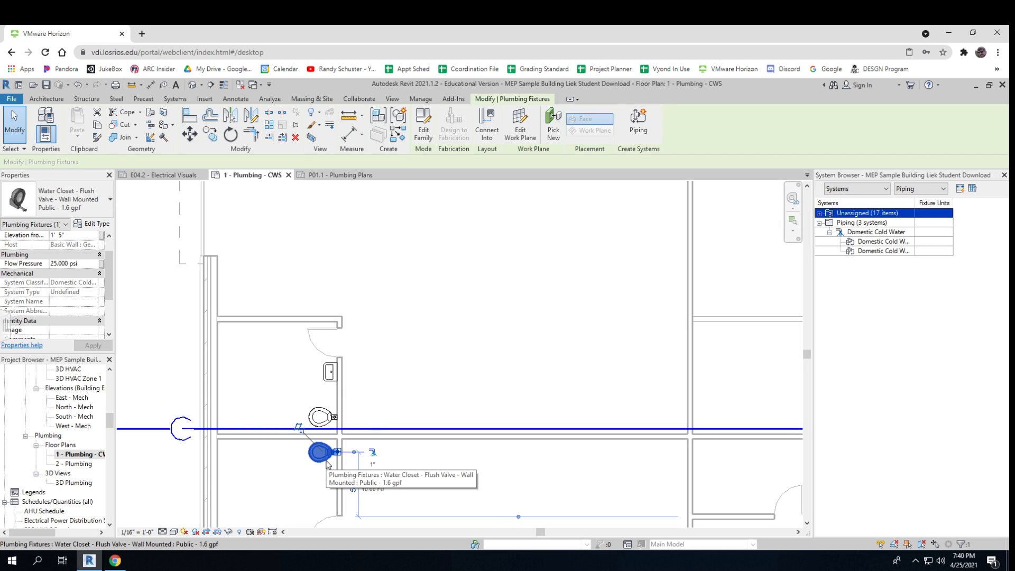
pyautogui.moveTo(324, 454); pyautogui.dragTo(326, 458)
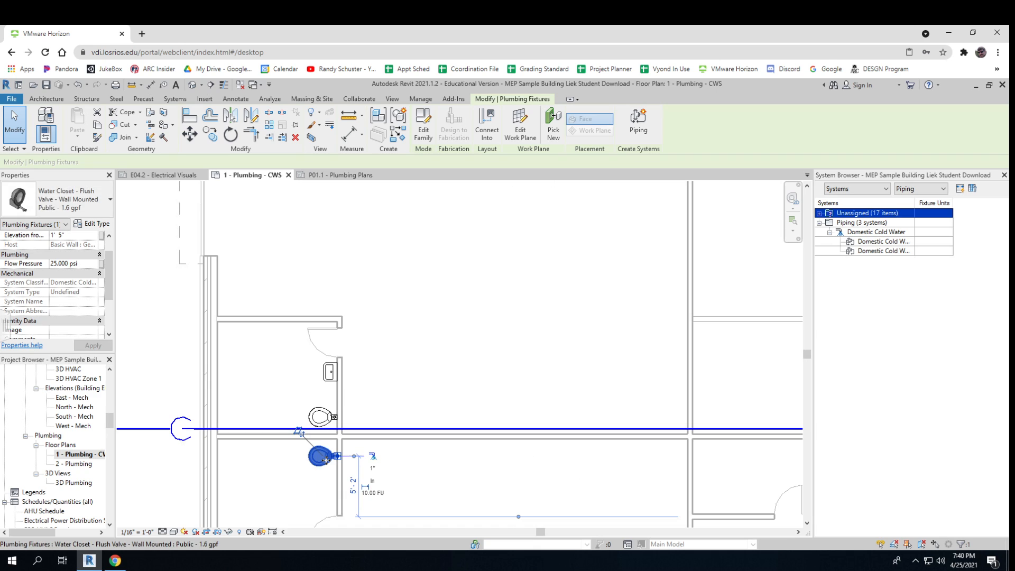
pyautogui.click(387, 459)
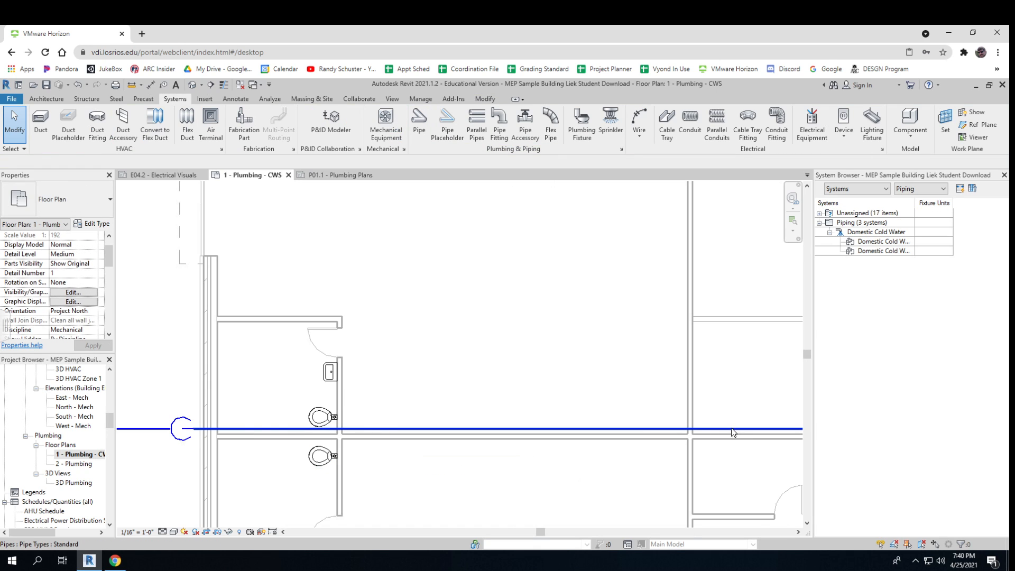
# - Move both water closets in the east restrooms about 6" farther from the dividing wall
pyautogui.scroll(-1, 732, 428)
pyautogui.moveTo(732, 428); pyautogui.dragTo(334, 422, button='middle')
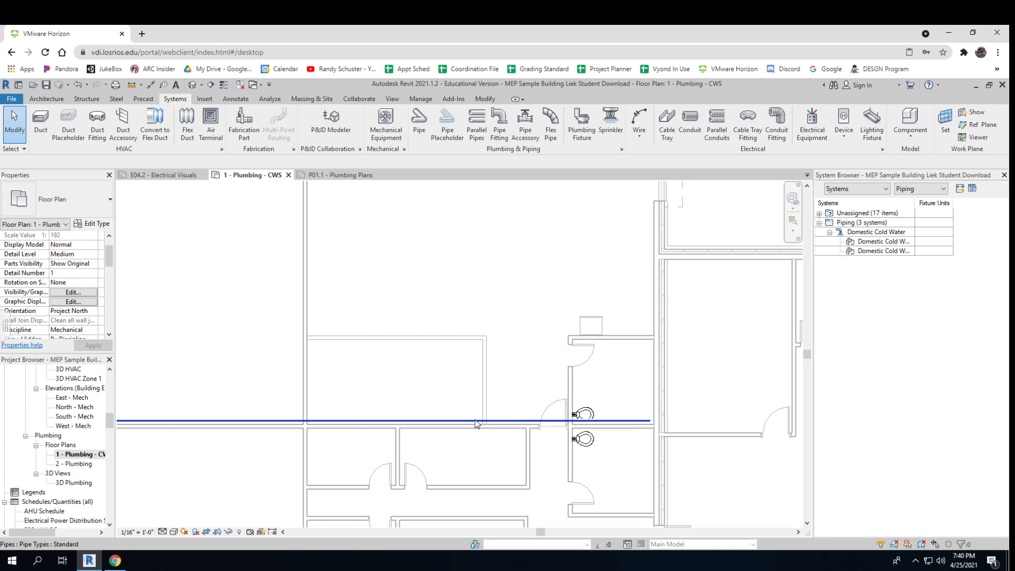
pyautogui.click(582, 414)
pyautogui.moveTo(582, 414); pyautogui.dragTo(581, 435)
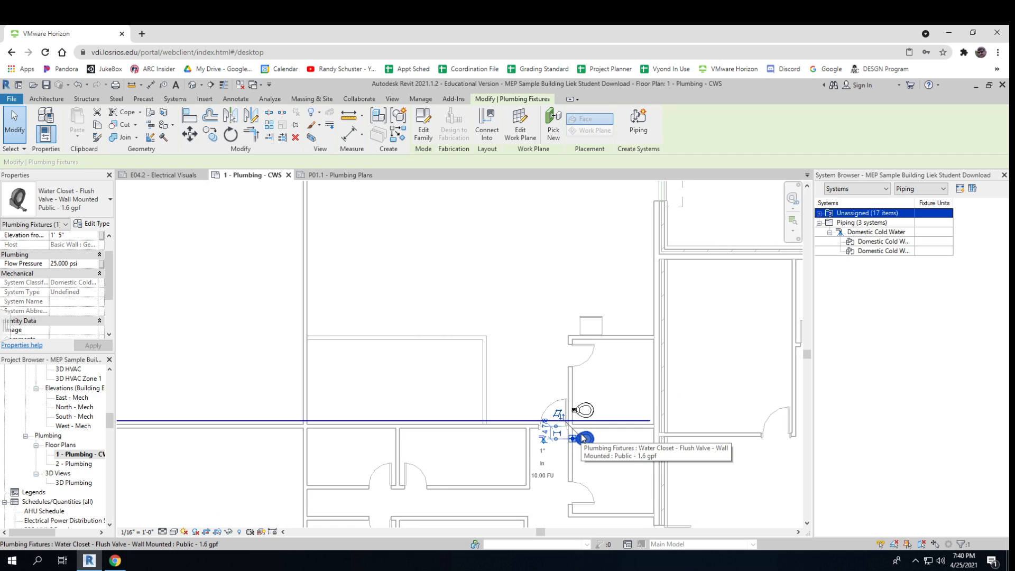
pyautogui.press('Down')
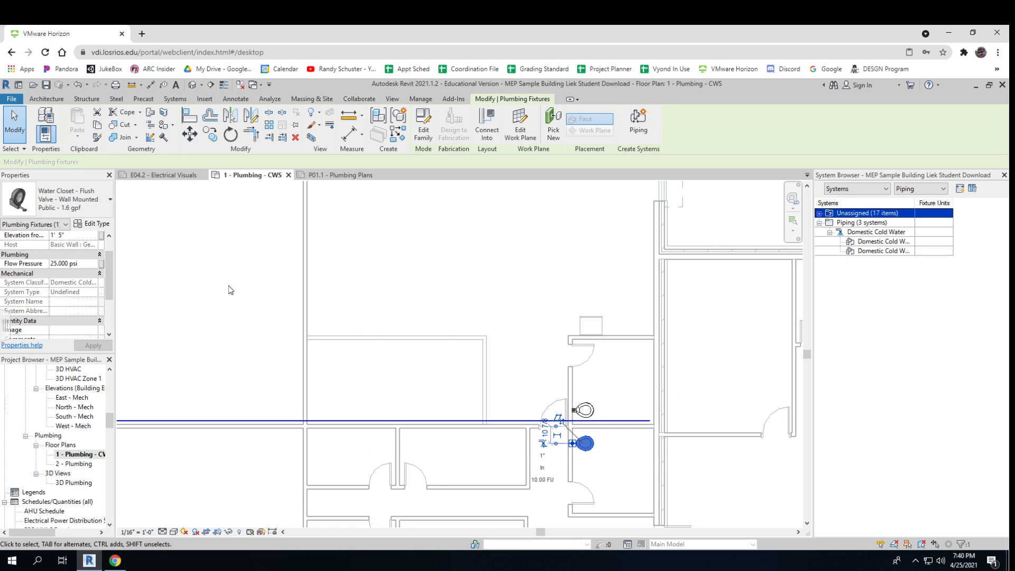
pyautogui.click(110, 198)
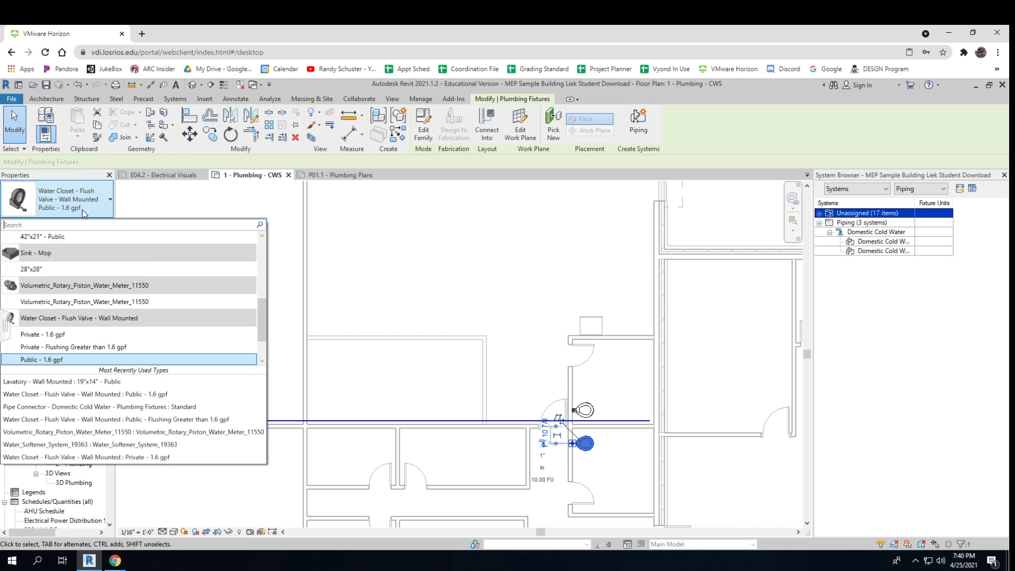
pyautogui.scroll(3, 76, 267)
pyautogui.scroll(5, 75, 267)
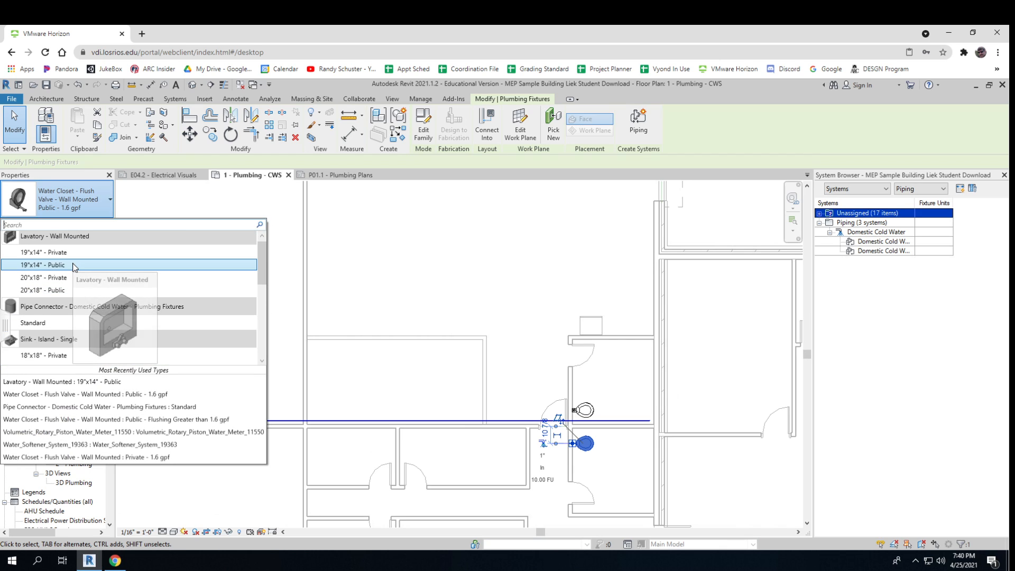
pyautogui.click(58, 270)
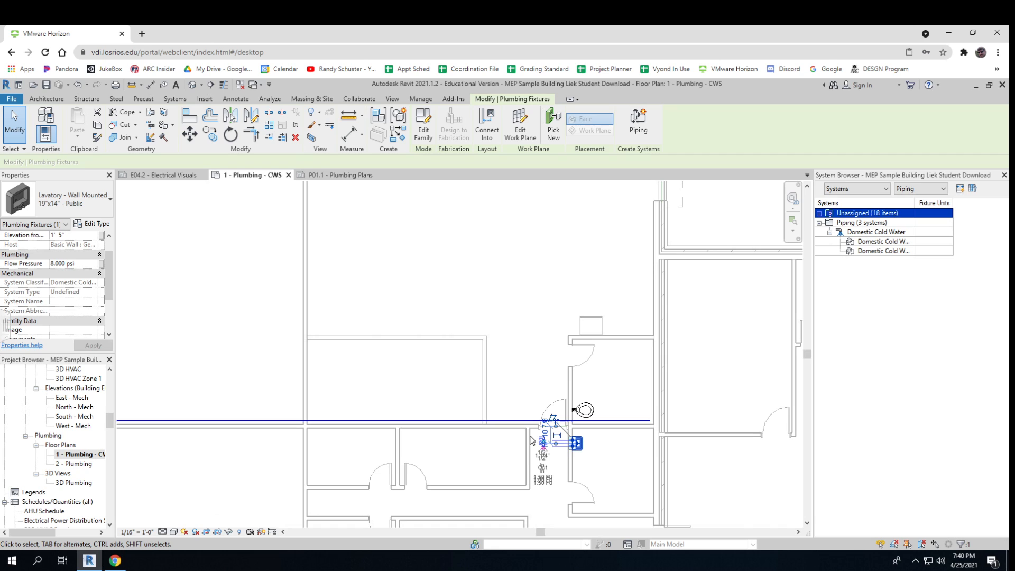
pyautogui.hotkey('ctrl', 'z')
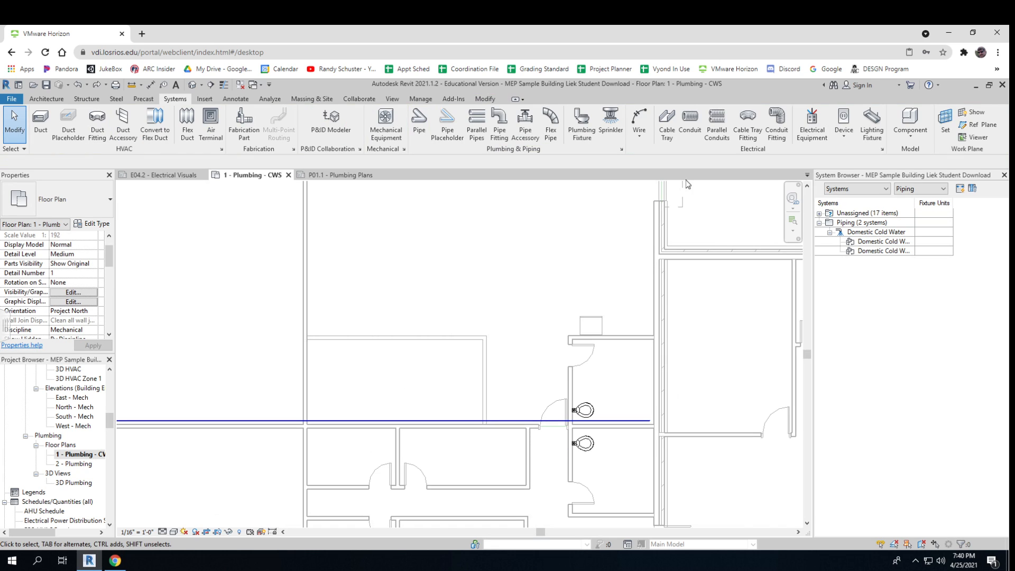
# - Place 19"x14" - Public lavatories on the west wall of both east restrooms, about 5'-8" north and 5'-4" south of the dividing wall
pyautogui.click(584, 132)
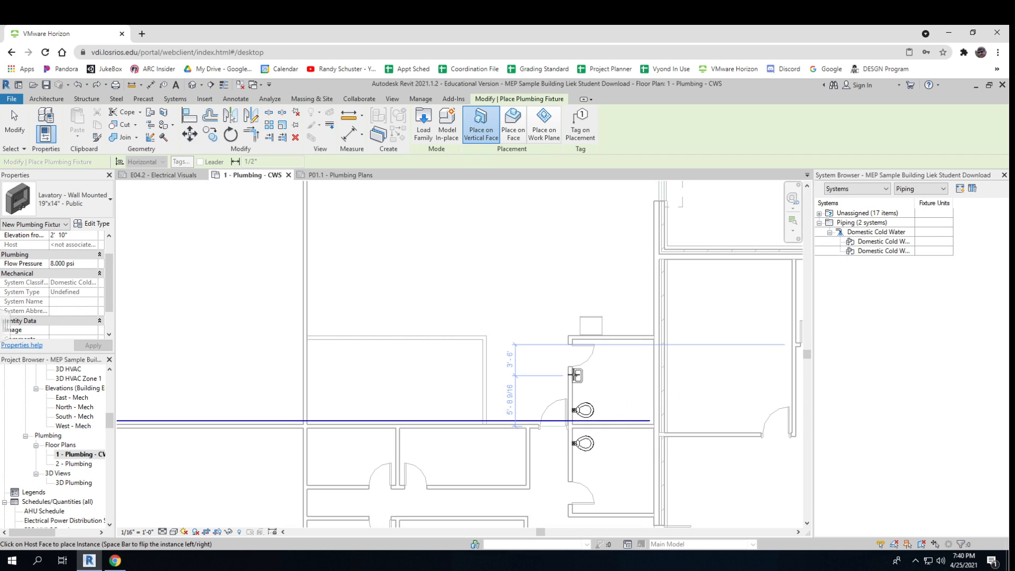
pyautogui.click(575, 375)
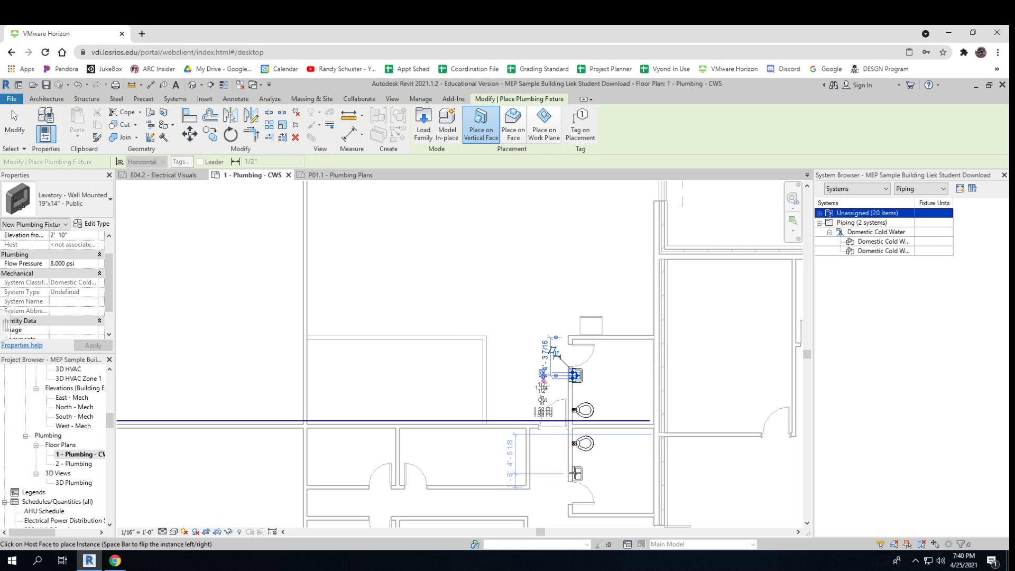
pyautogui.click(575, 472)
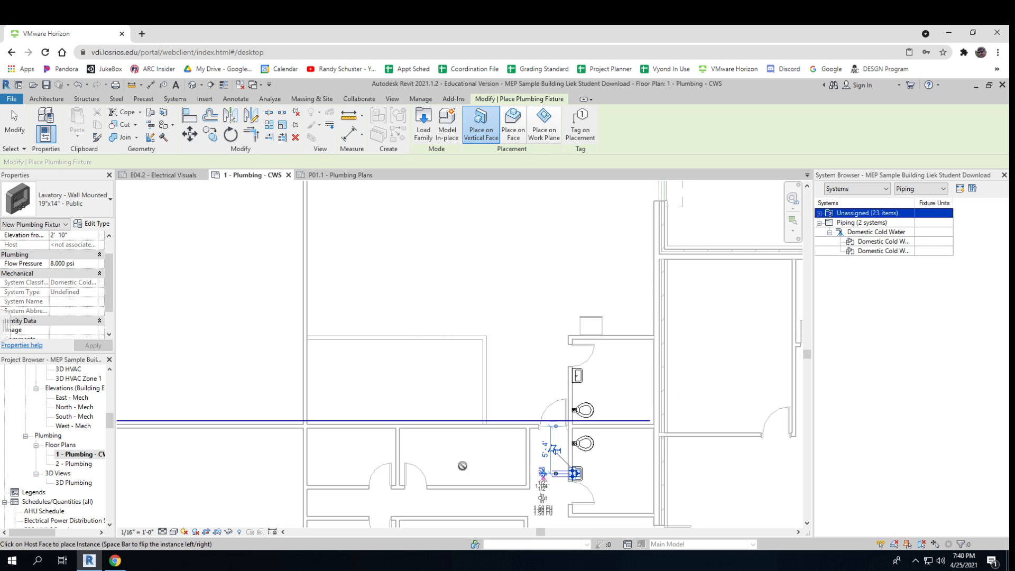
# - Place a 19"x14" - Public lavatory on the lower west restroom's east wall, about 4'-2" from its south wall, and finish placing
pyautogui.moveTo(323, 459); pyautogui.dragTo(648, 446, button='middle')
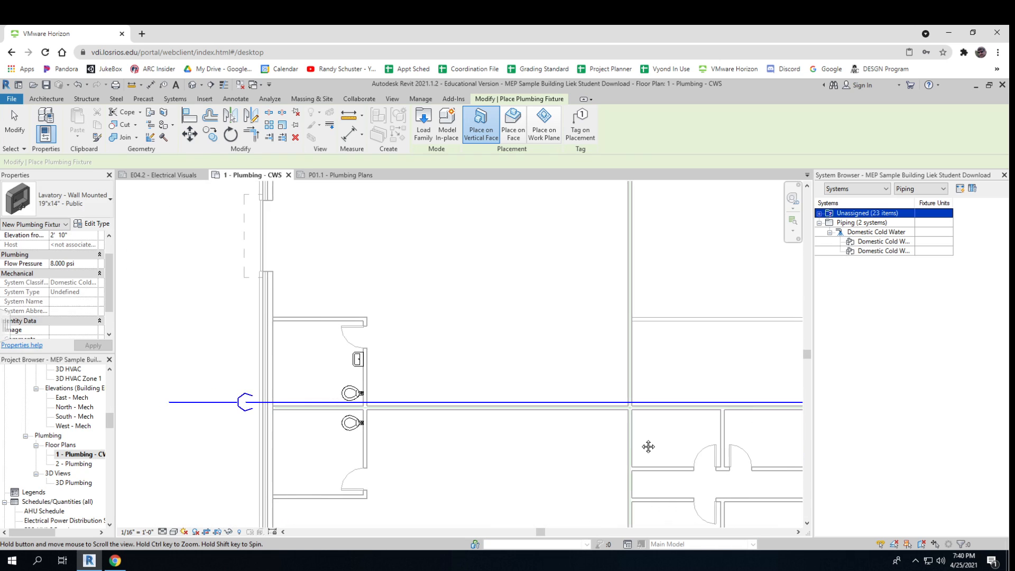
pyautogui.click(362, 459)
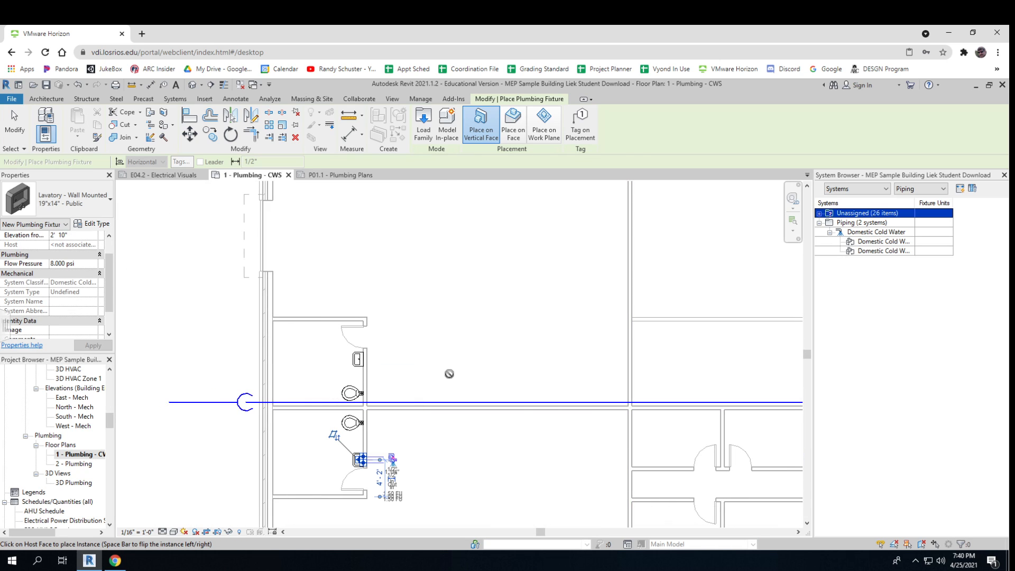
pyautogui.press('Escape')
pyautogui.press('Escape')
pyautogui.scroll(-2, 421, 450)
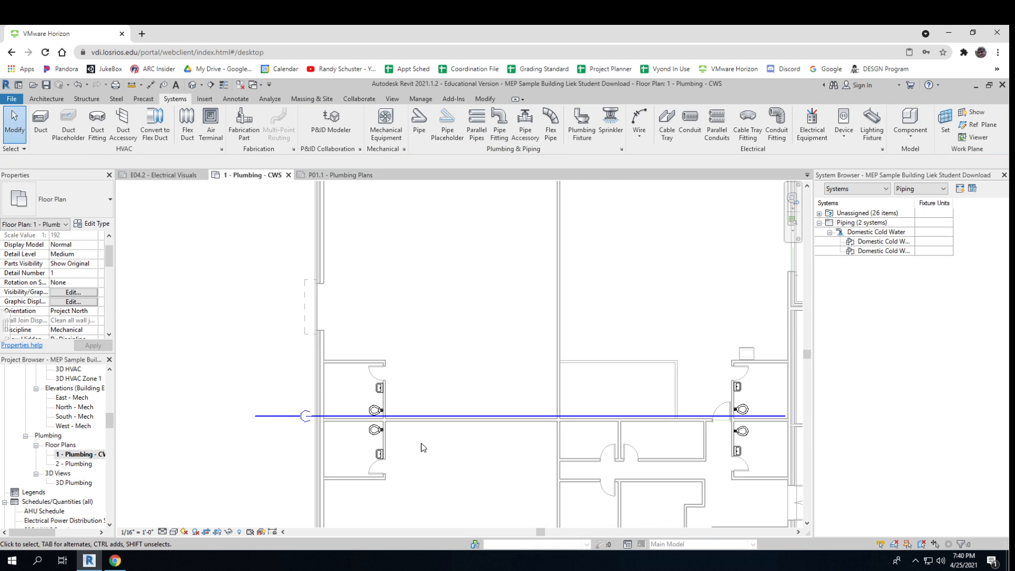
pyautogui.click(593, 433)
pyautogui.click(582, 124)
pyautogui.click(79, 199)
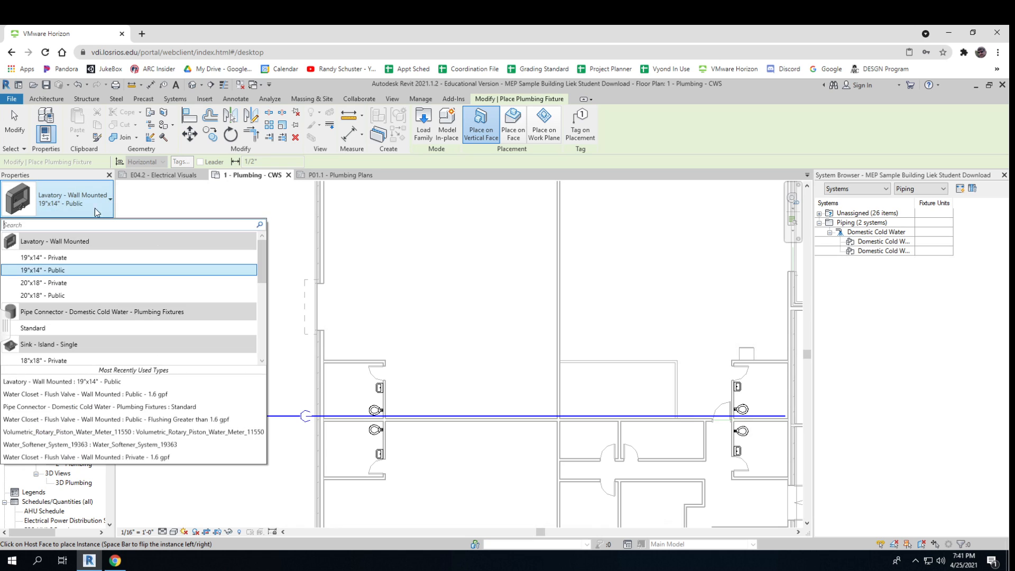
pyautogui.scroll(-2, 66, 333)
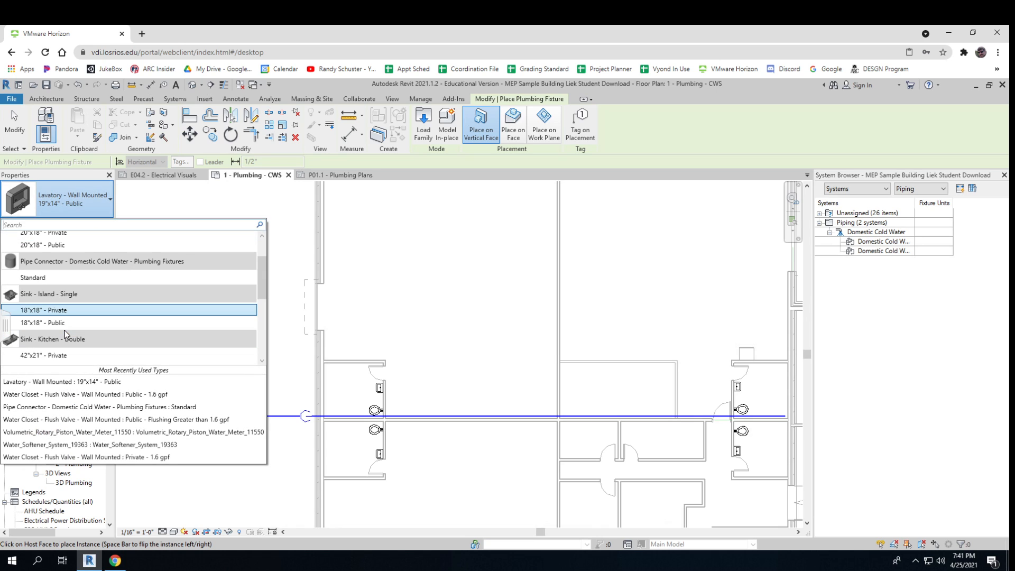
pyautogui.moveTo(58, 320)
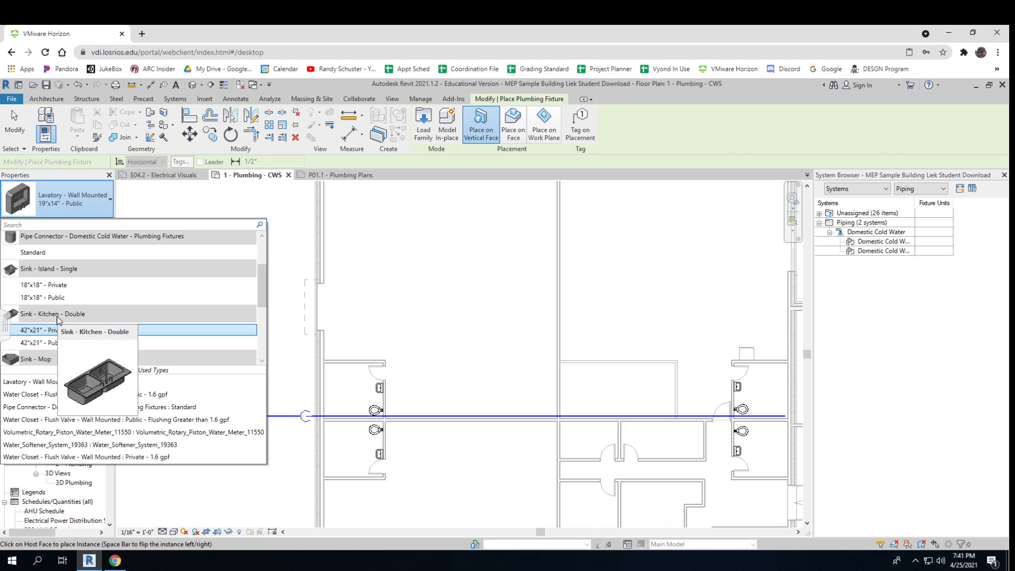
pyautogui.scroll(-2, 51, 355)
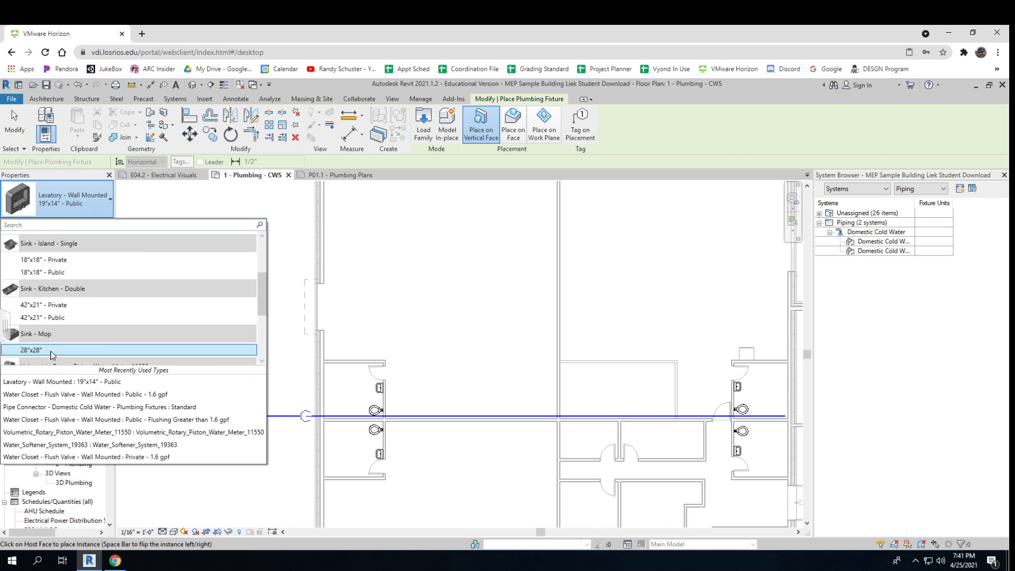
pyautogui.scroll(3, 63, 343)
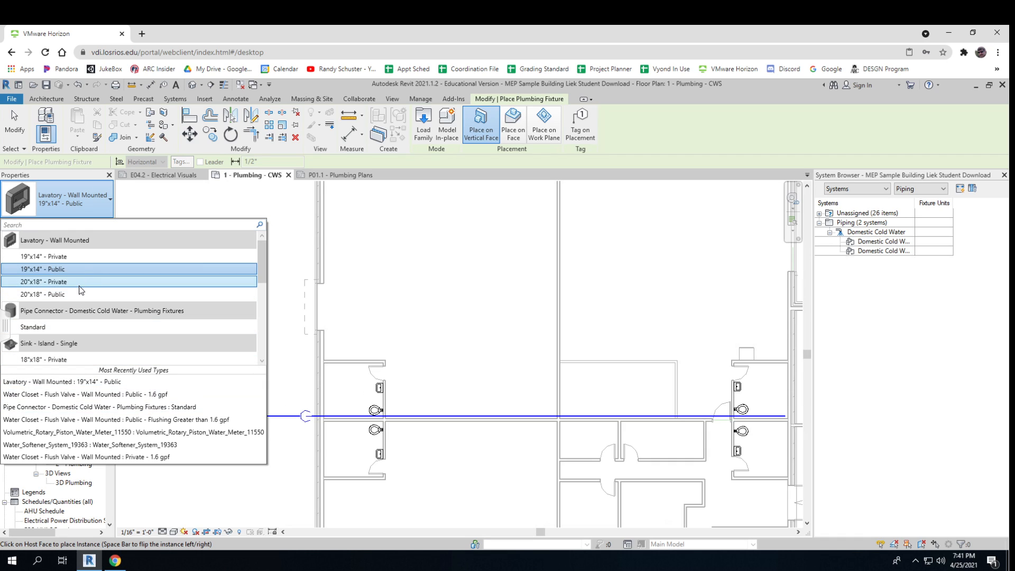
pyautogui.click(37, 294)
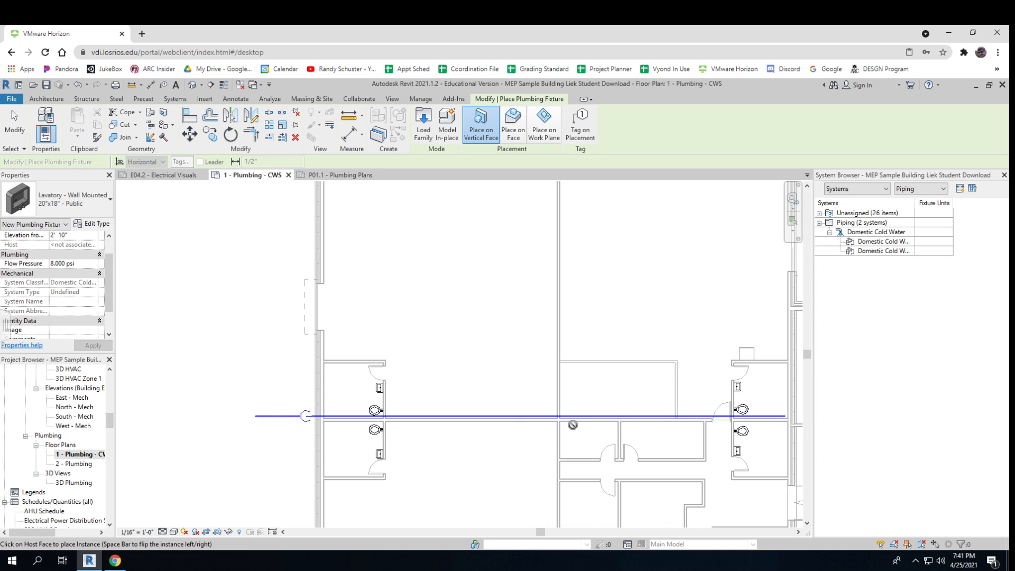
pyautogui.scroll(4, 571, 423)
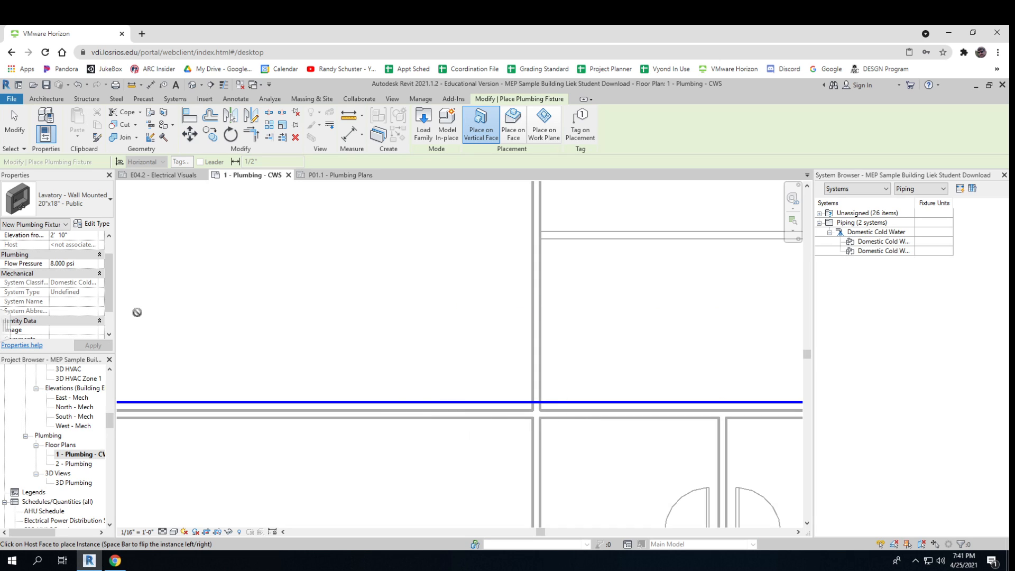
pyautogui.press('Escape')
pyautogui.press('Escape')
pyautogui.scroll(-2, 303, 283)
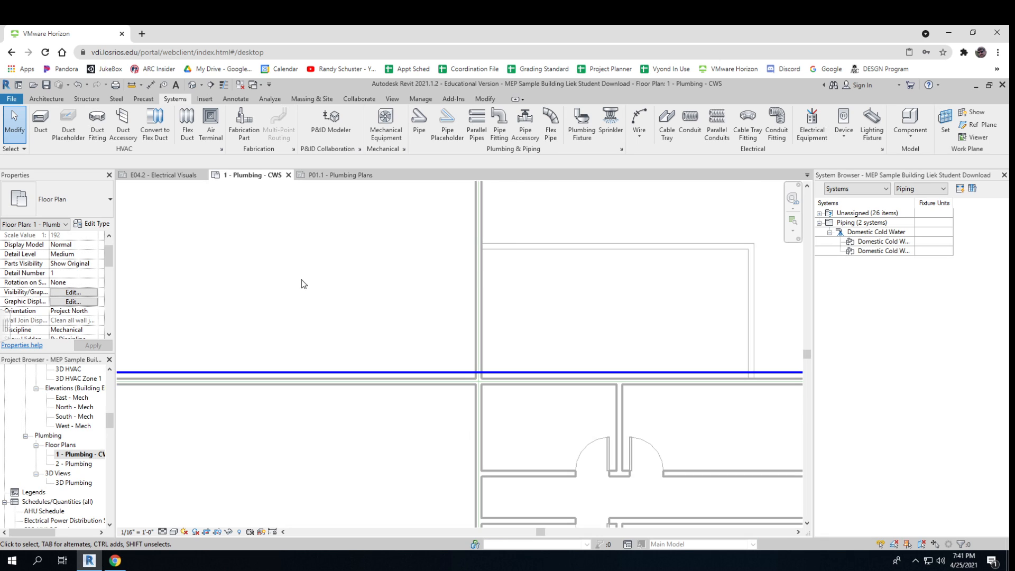
# - Place a Standard Domestic Cold Water pipe connector on the south face of the wall below the pipe, about 1'-0" east of the central wall
pyautogui.click(571, 128)
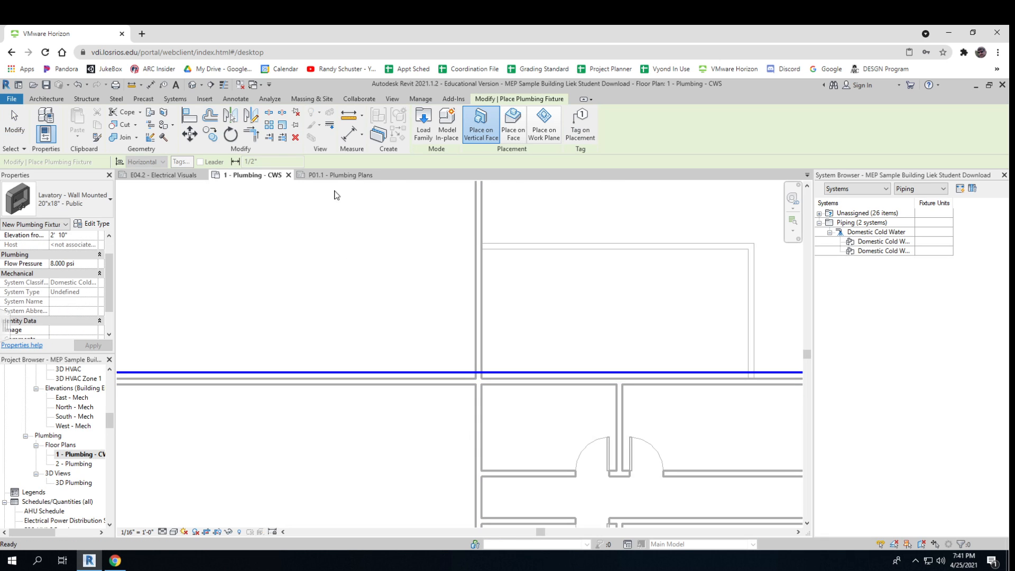
pyautogui.click(111, 201)
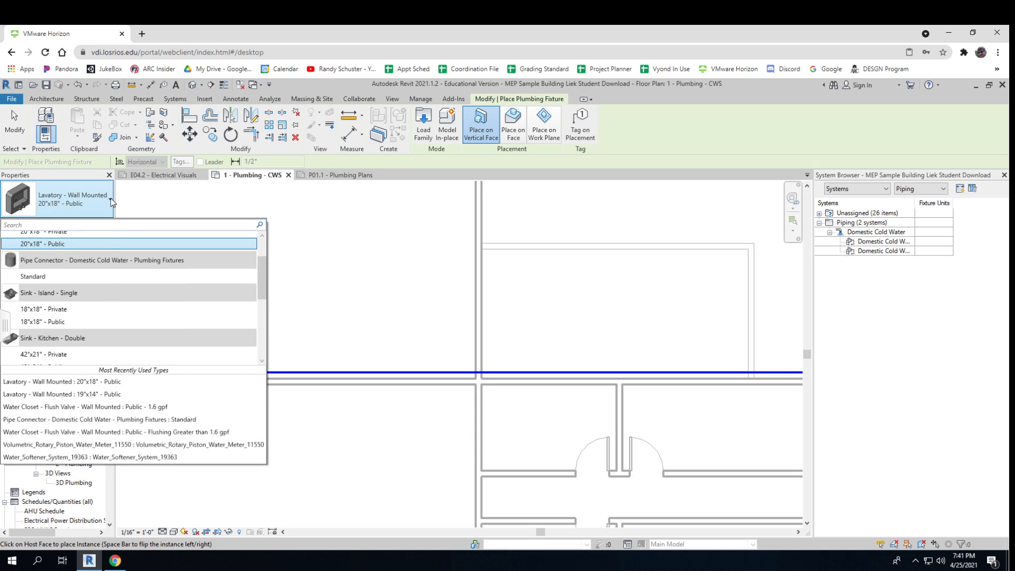
pyautogui.moveTo(105, 261)
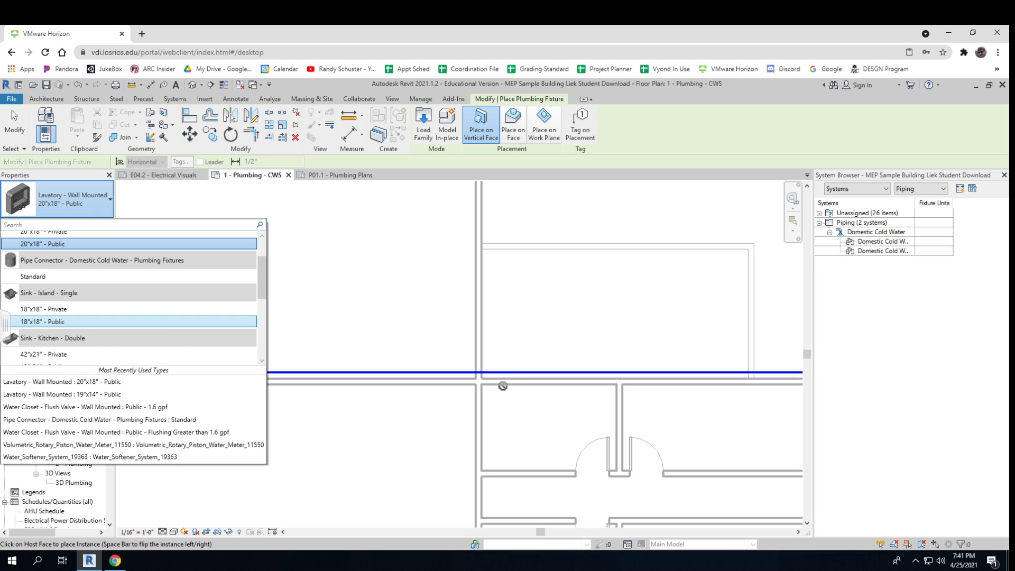
pyautogui.scroll(-1, 245, 364)
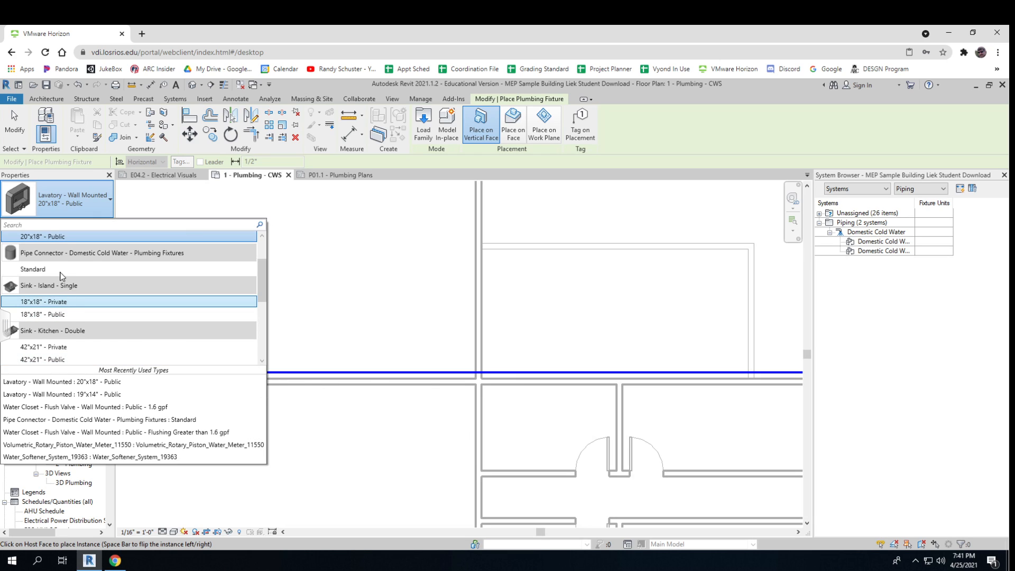
pyautogui.click(39, 270)
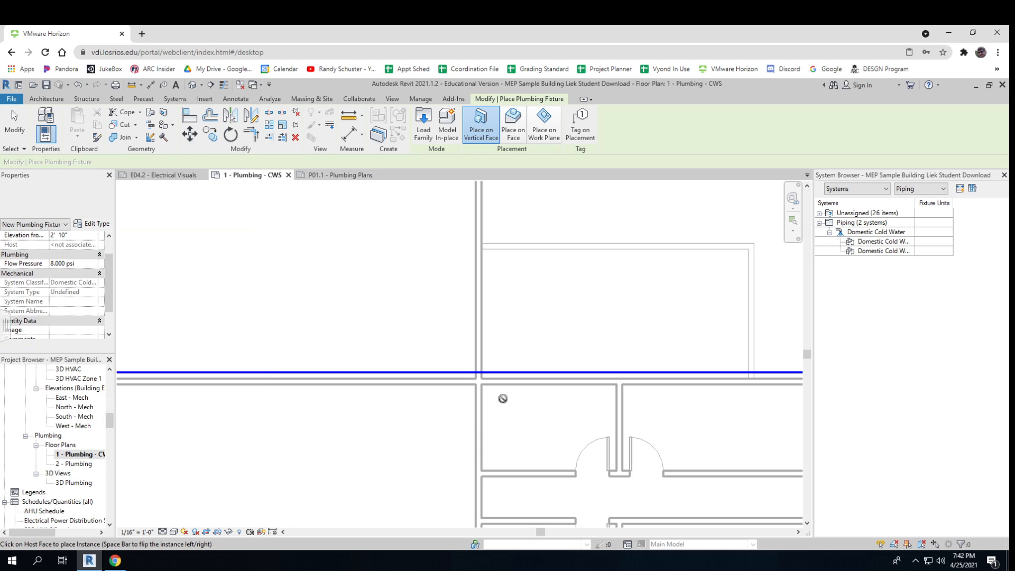
pyautogui.scroll(5, 492, 383)
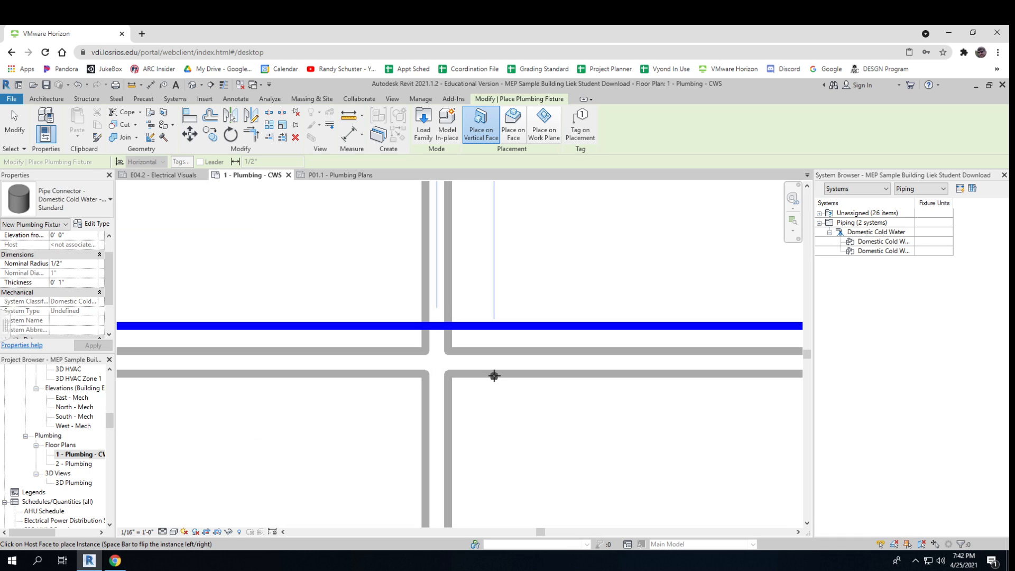
pyautogui.click(494, 375)
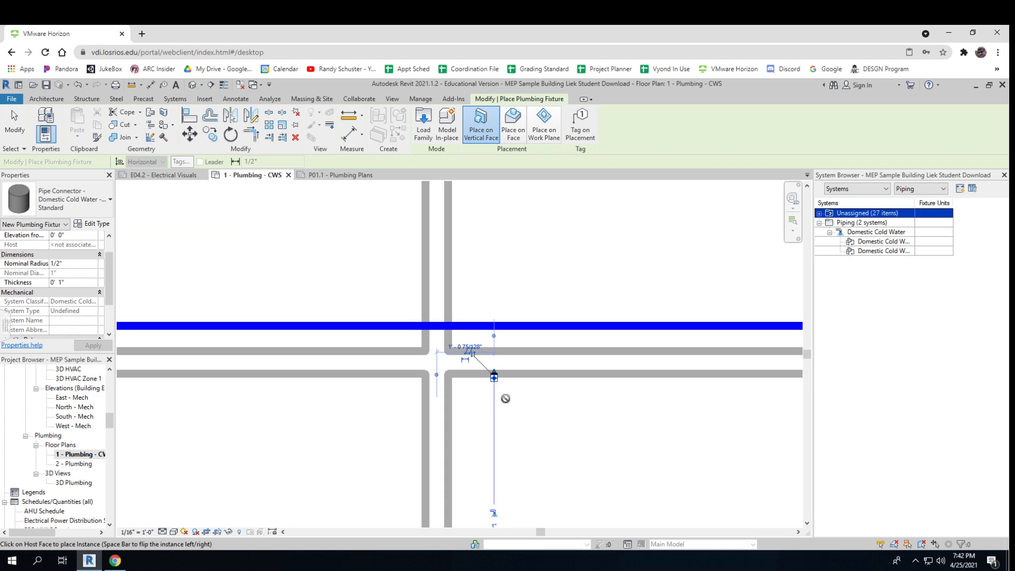
# - Place five pipe connectors along the central wall's east face above the pipe, about 1'-6", 2'-6", 4'-0", 6'-0" and 7'-6" below the room's north wall
pyautogui.scroll(-5, 502, 396)
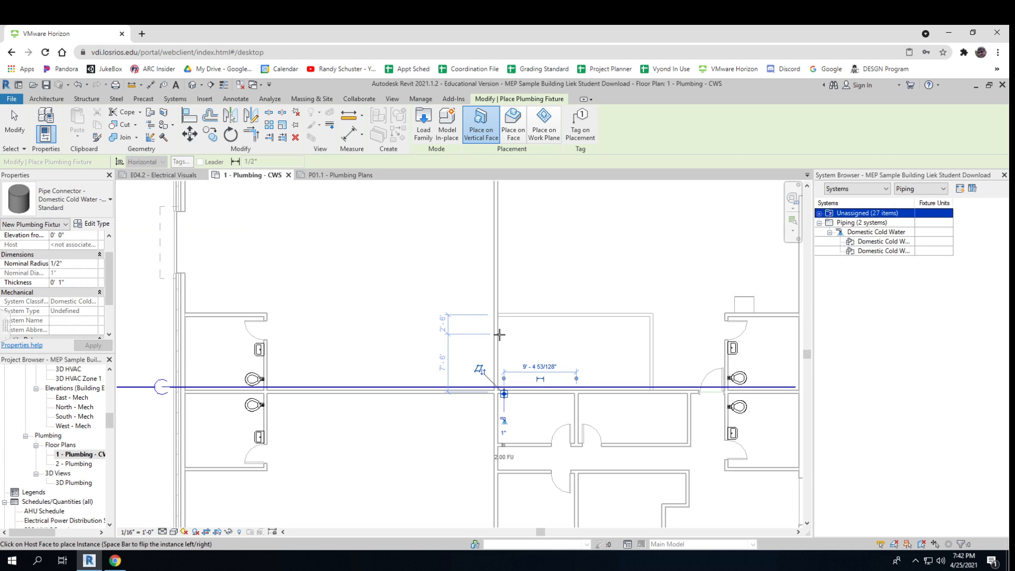
pyautogui.click(499, 334)
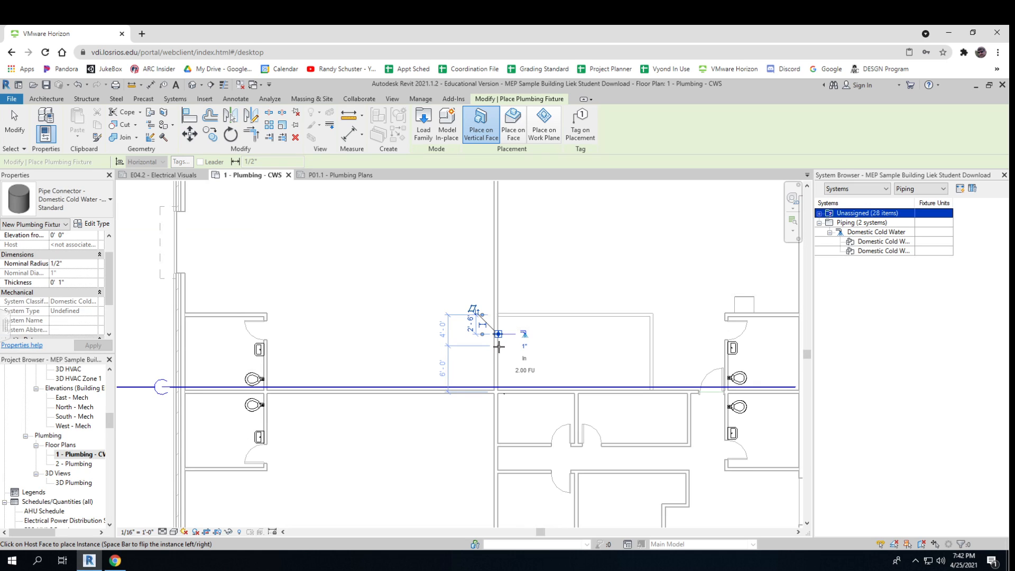
pyautogui.click(498, 346)
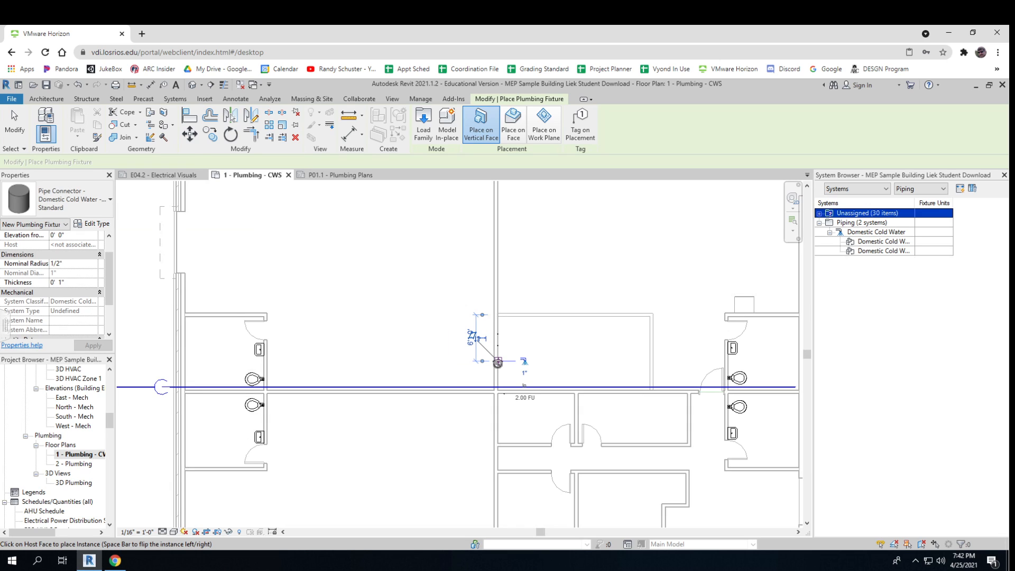
pyautogui.click(498, 362)
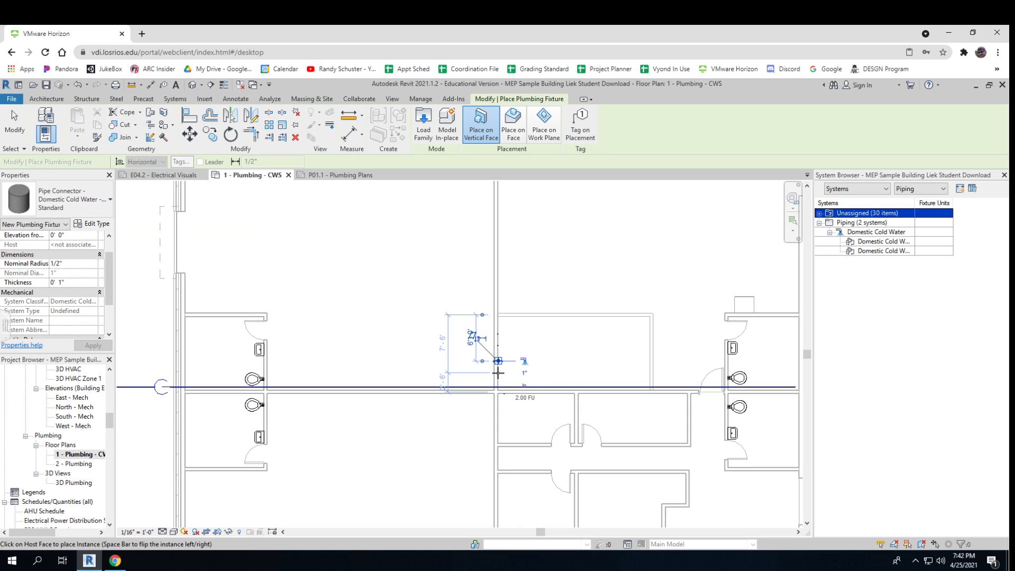
pyautogui.click(498, 373)
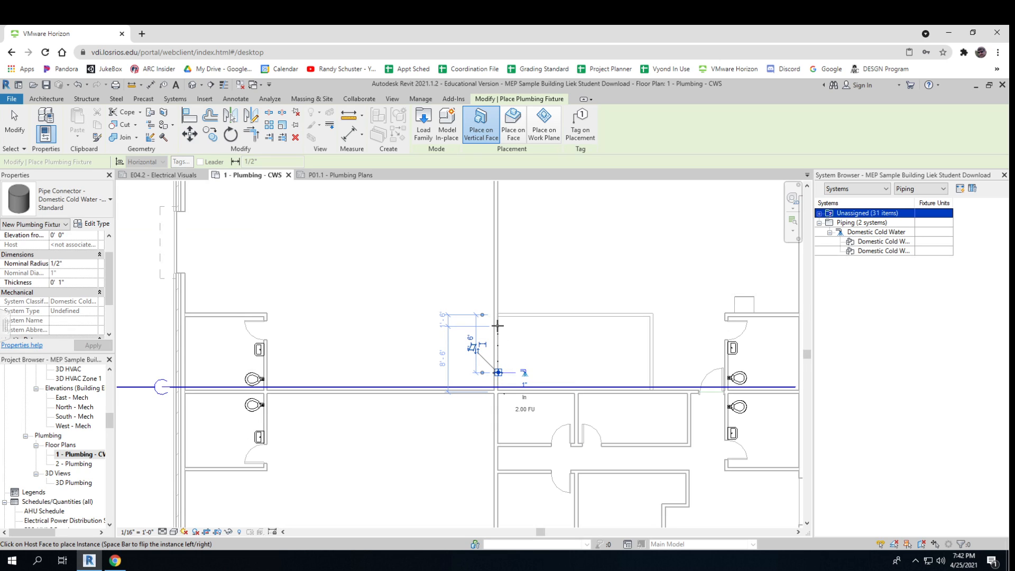
pyautogui.click(497, 325)
# - Place a domestic cold water pipe connector on the north face of the upper east restroom's north wall, about 8'-2" from its west wall
pyautogui.scroll(-2, 566, 363)
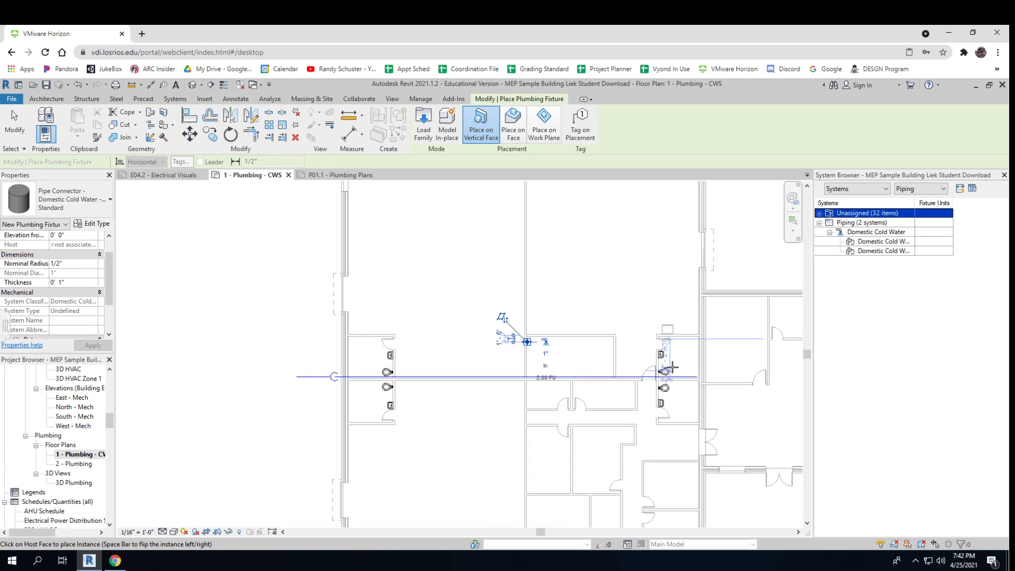
pyautogui.scroll(5, 682, 341)
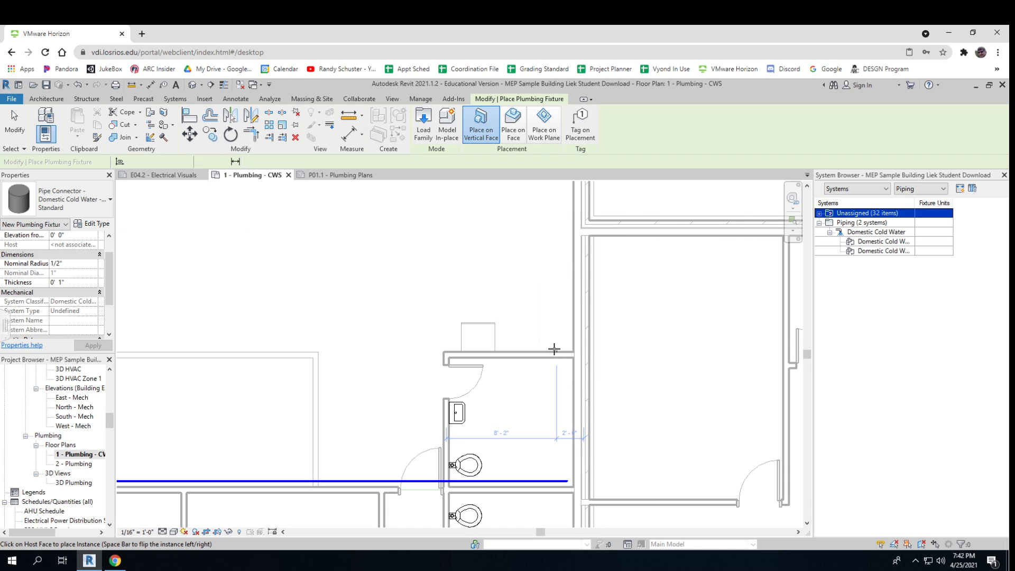
pyautogui.click(554, 350)
# - Place a pipe connector on the building's north exterior wall just east of the central wall, and dismiss the host face warning
pyautogui.scroll(-4, 552, 343)
pyautogui.moveTo(512, 306); pyautogui.dragTo(515, 462, button='middle')
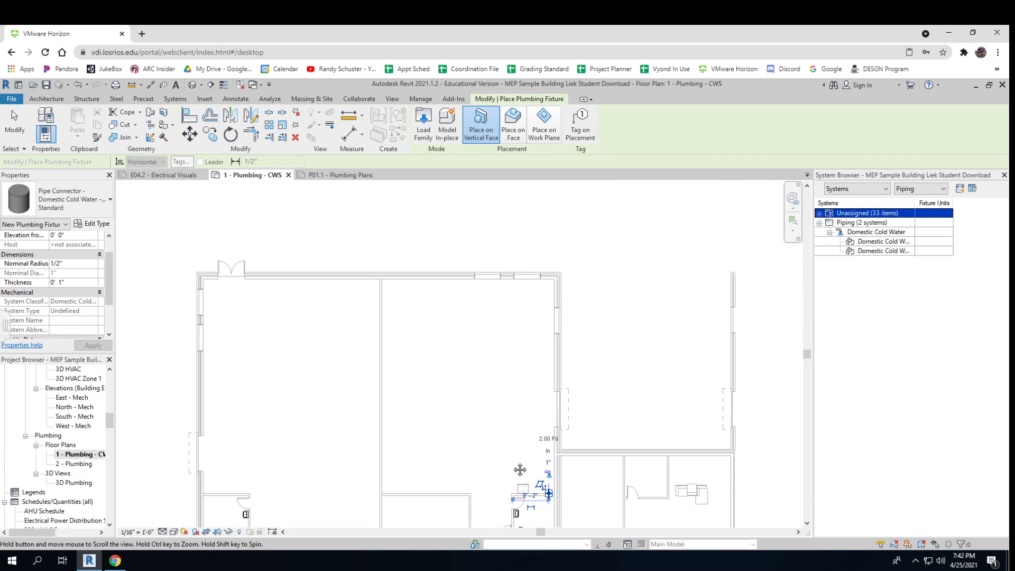
pyautogui.click(392, 281)
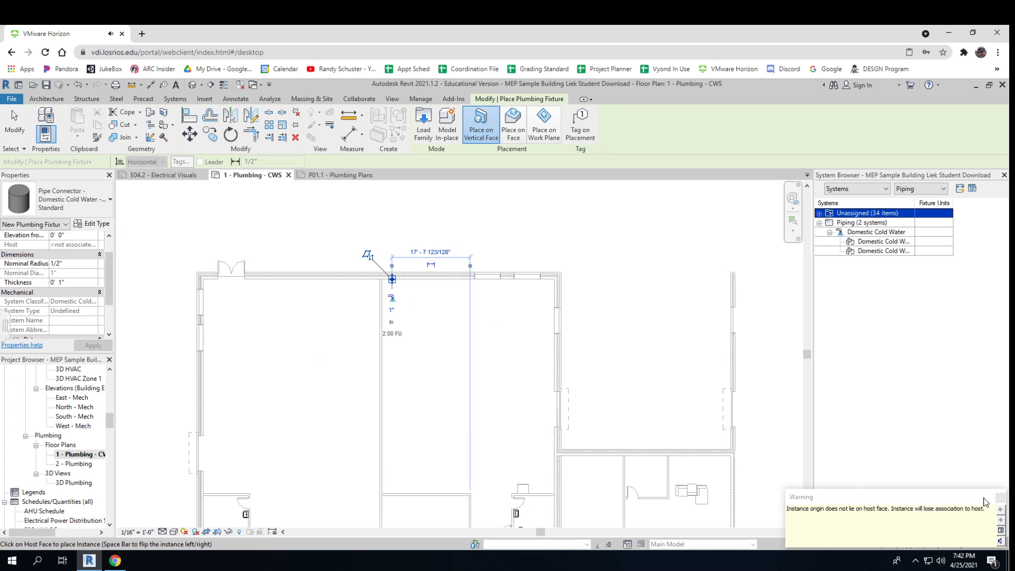
pyautogui.click(1002, 498)
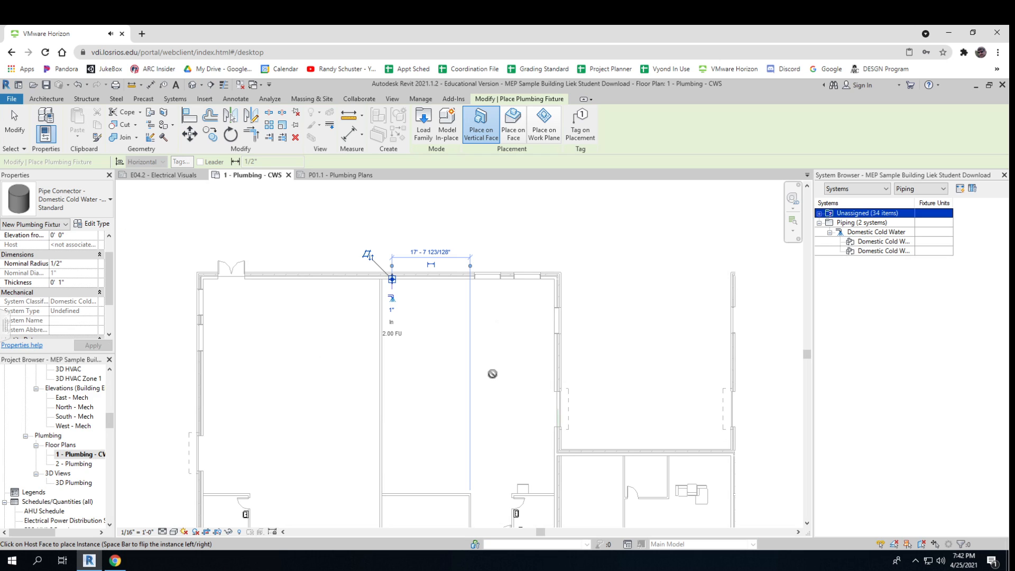
# - Finish placing connectors and set the elevation of the northernmost pipe connector on the central wall's east face to 3' 0"
pyautogui.press('Escape')
pyautogui.press('Escape')
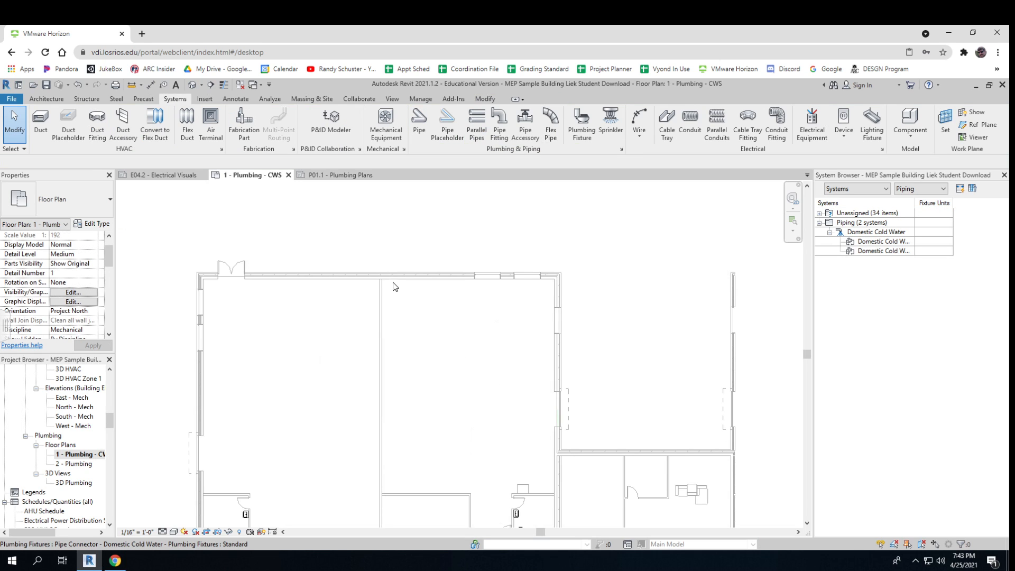
pyautogui.scroll(-2, 442, 345)
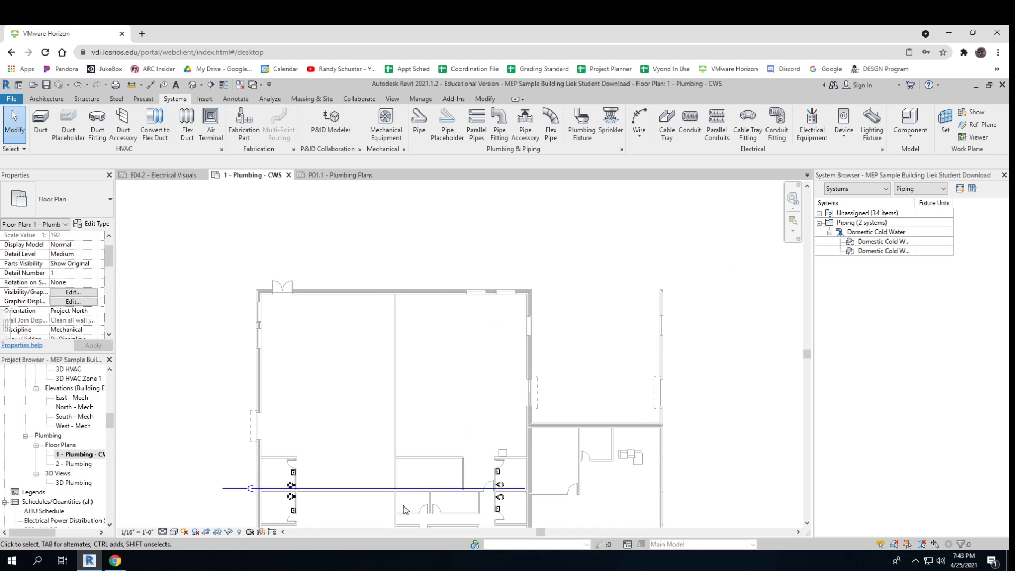
pyautogui.moveTo(404, 507); pyautogui.dragTo(410, 476, button='middle')
pyautogui.scroll(5, 404, 461)
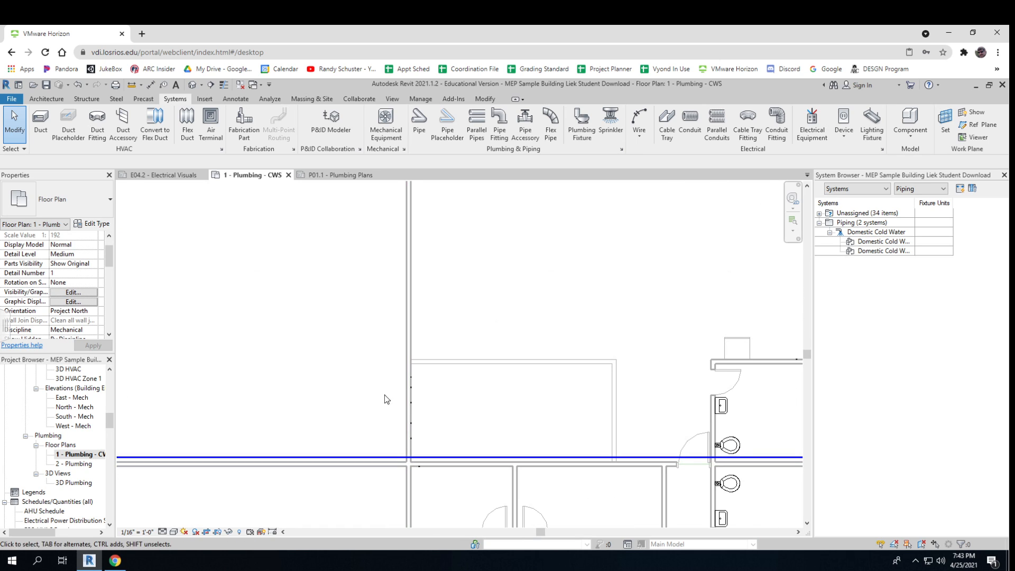
pyautogui.moveTo(389, 362); pyautogui.dragTo(444, 502)
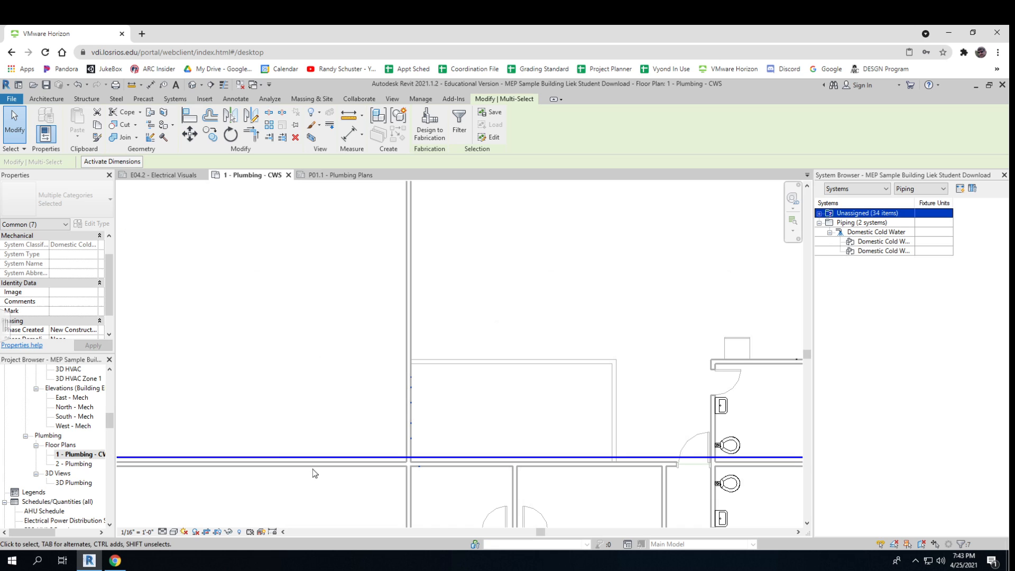
pyautogui.press('Escape')
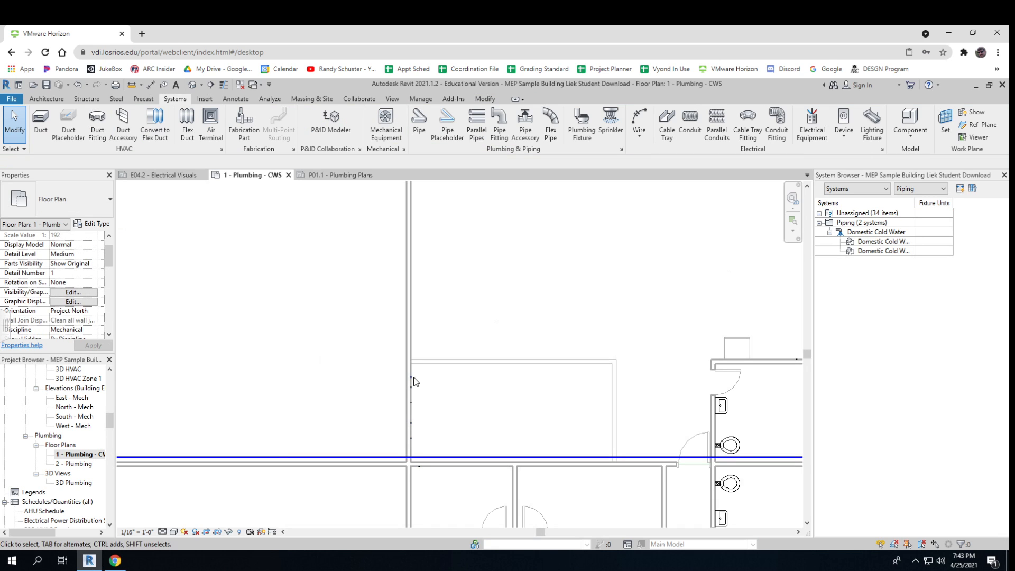
pyautogui.click(414, 383)
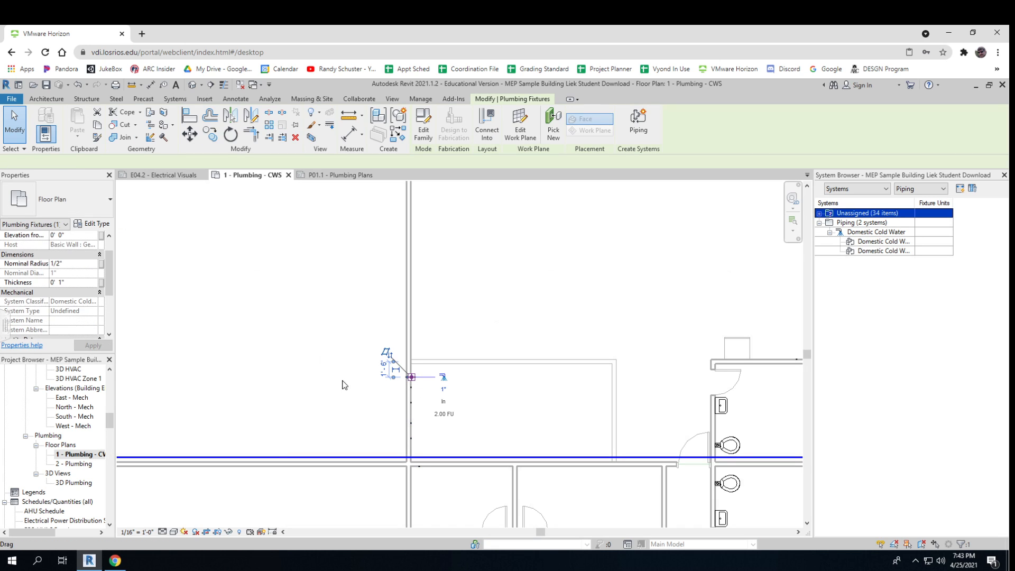
pyautogui.click(73, 236)
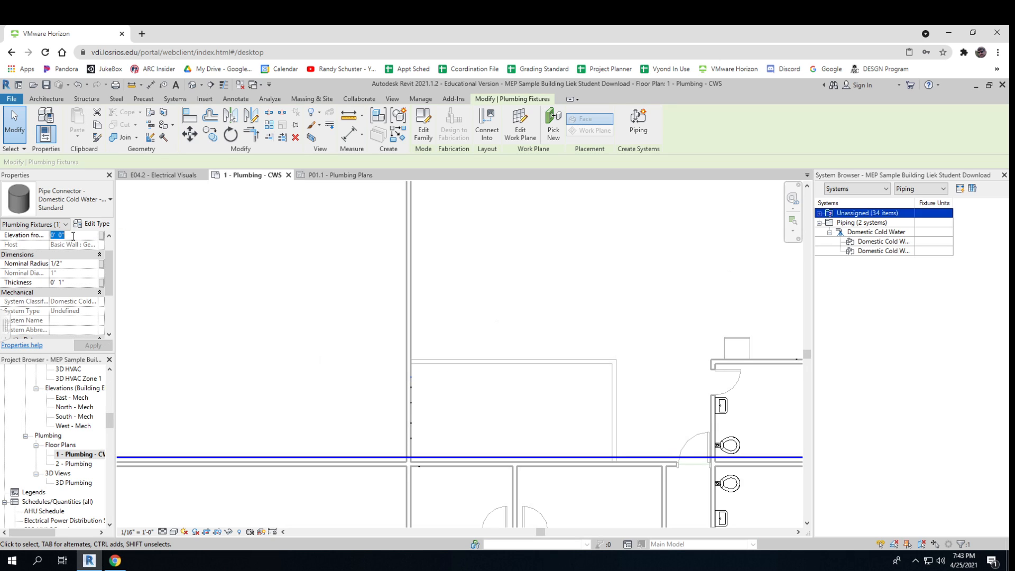
pyautogui.write('3')
pyautogui.click(339, 382)
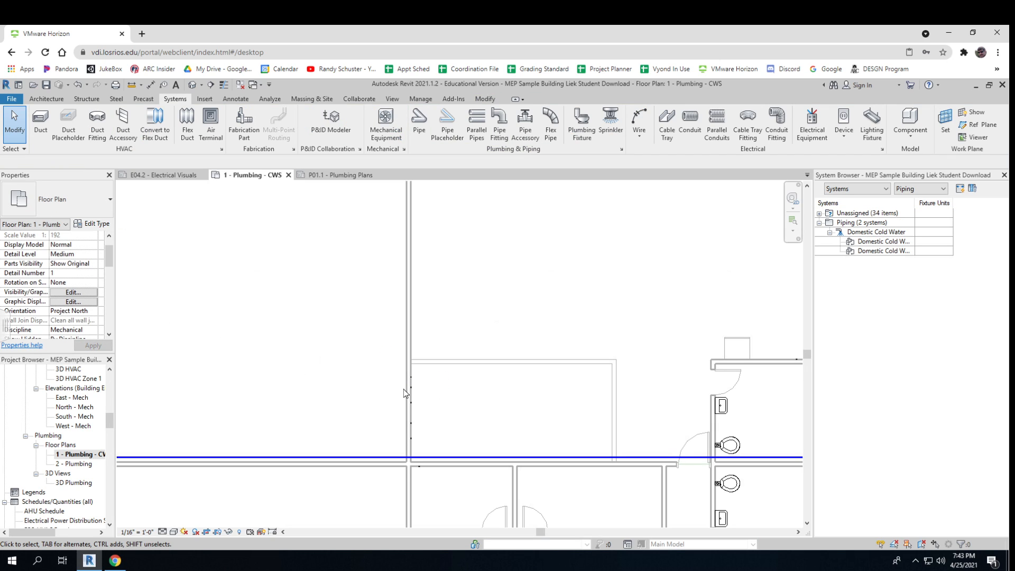
# - Set the elevation of the other four pipe connectors along the central wall's east face to 3' 0"
pyautogui.moveTo(397, 379); pyautogui.dragTo(433, 450)
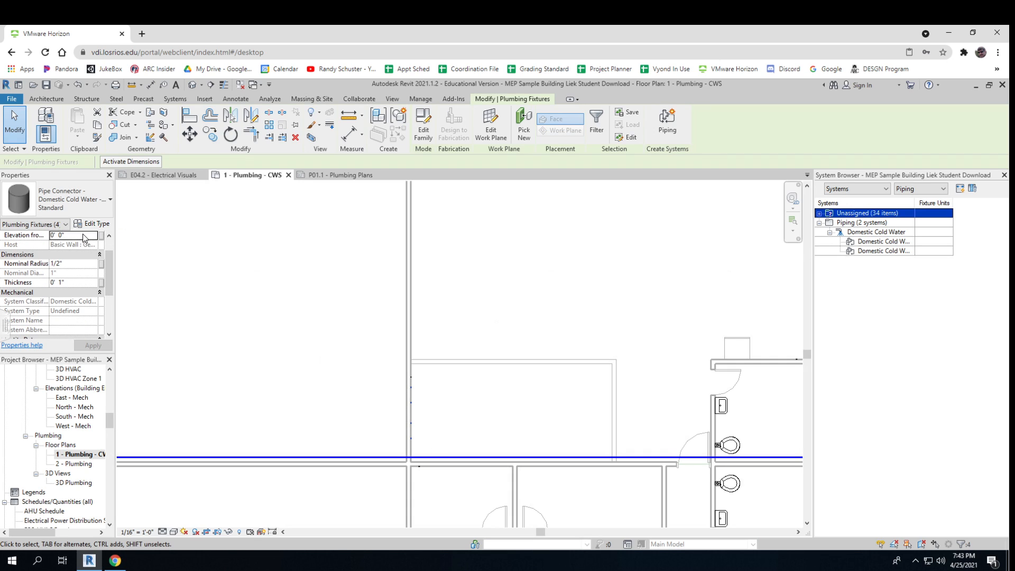
pyautogui.click(85, 238)
pyautogui.write('3')
pyautogui.press('Return')
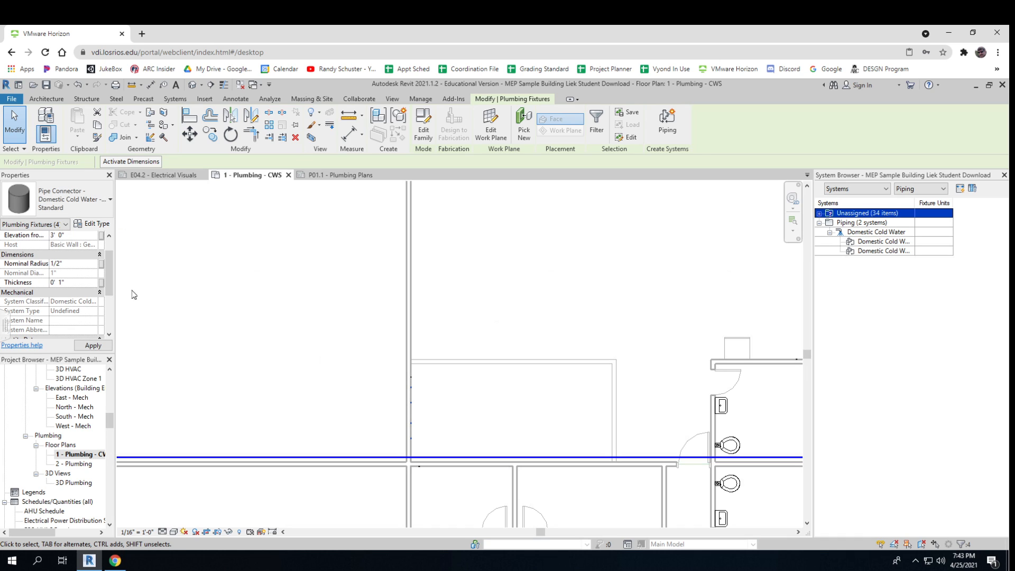
# - Select the two elements around the pipe connector just south of the pipe, east of the central wall, and set their elevation to 3' 0"
pyautogui.moveTo(396, 445); pyautogui.dragTo(439, 486)
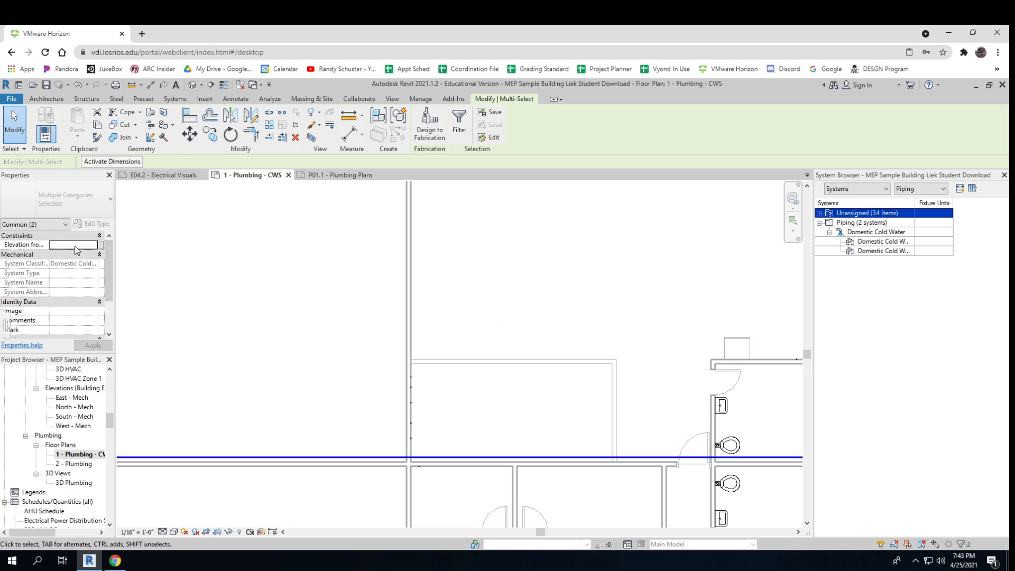
pyautogui.click(75, 246)
pyautogui.write('3\' 0"')
pyautogui.click(526, 378)
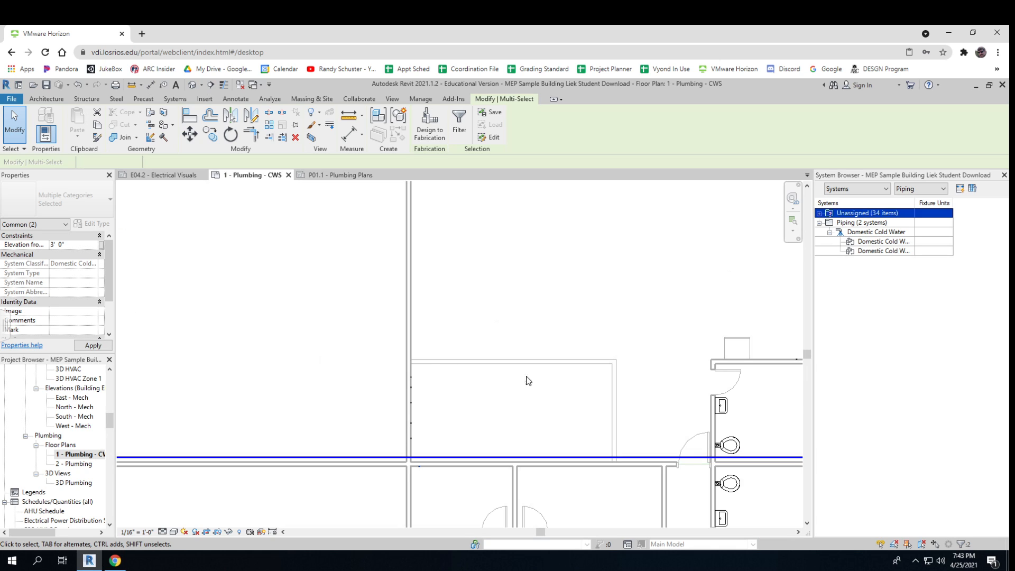
# - Set the elevation of the pipe connector on the upper east restroom's north wall to 3' 0"
pyautogui.click(796, 359)
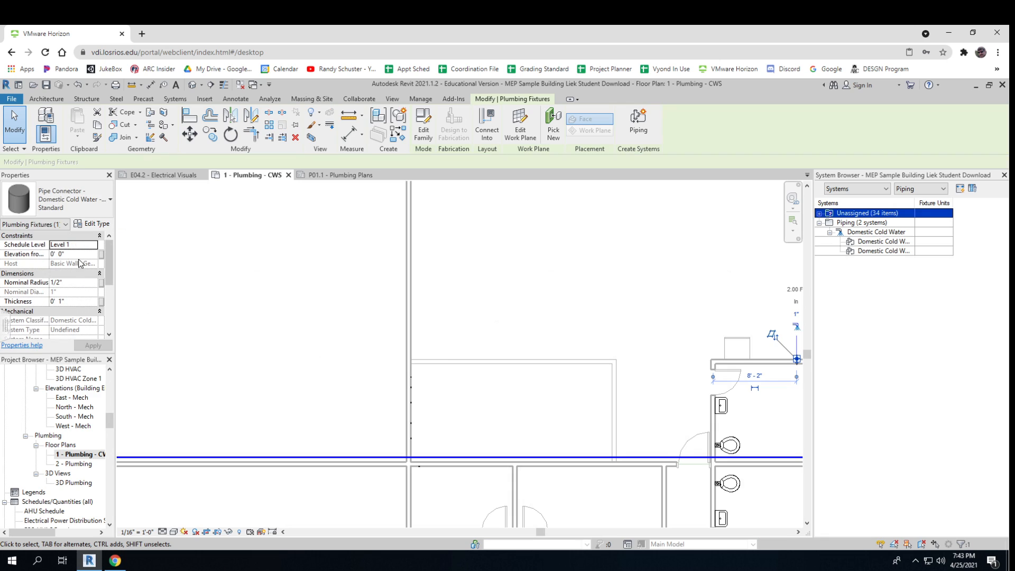
pyautogui.click(79, 254)
pyautogui.write('3')
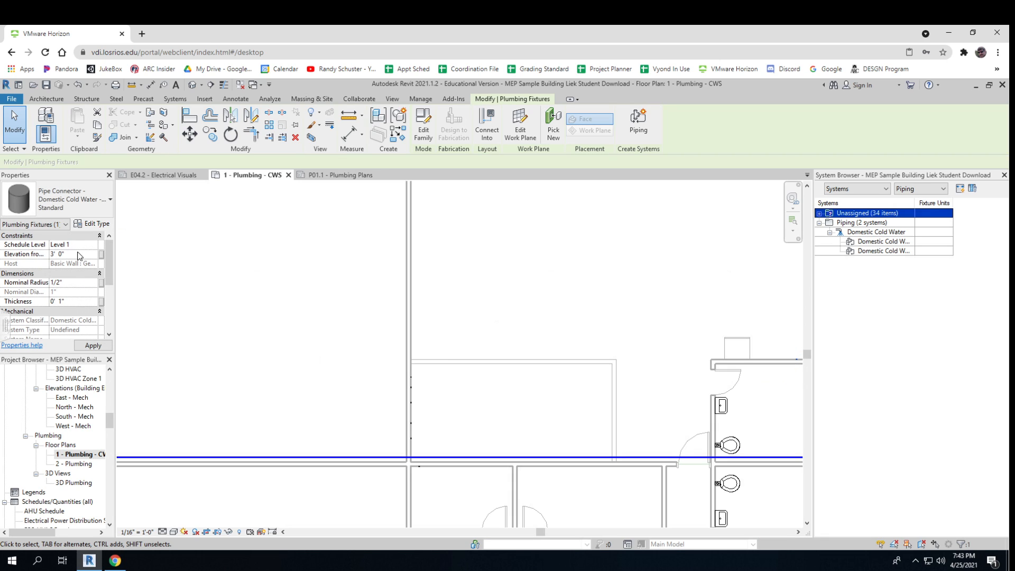
# - Set the elevation of the pipe connector on the building's north exterior wall, just east of the central wall, to 3' 0"
pyautogui.scroll(-2, 402, 406)
pyautogui.moveTo(413, 403); pyautogui.dragTo(407, 461, button='middle')
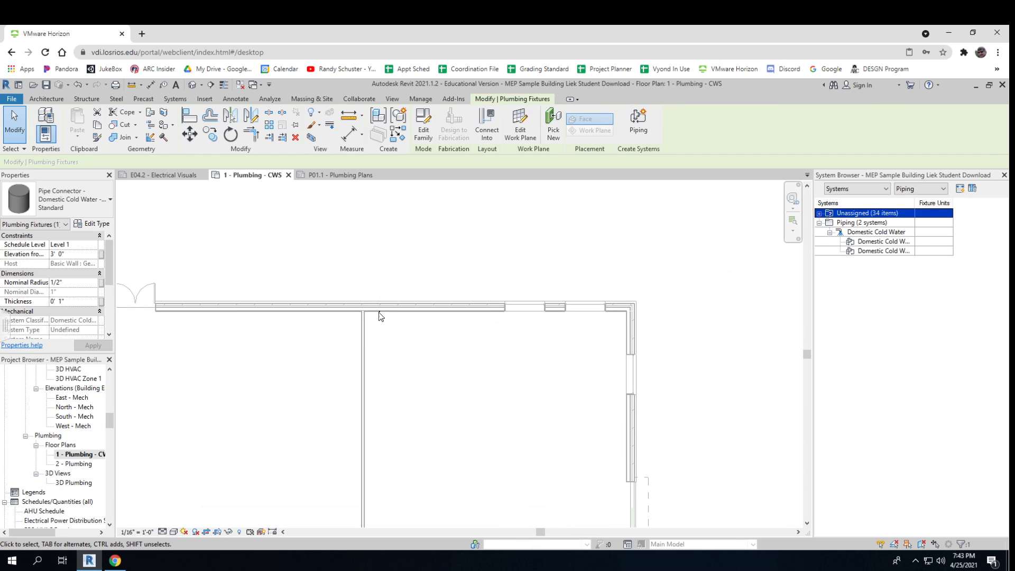
pyautogui.moveTo(373, 294); pyautogui.dragTo(386, 328)
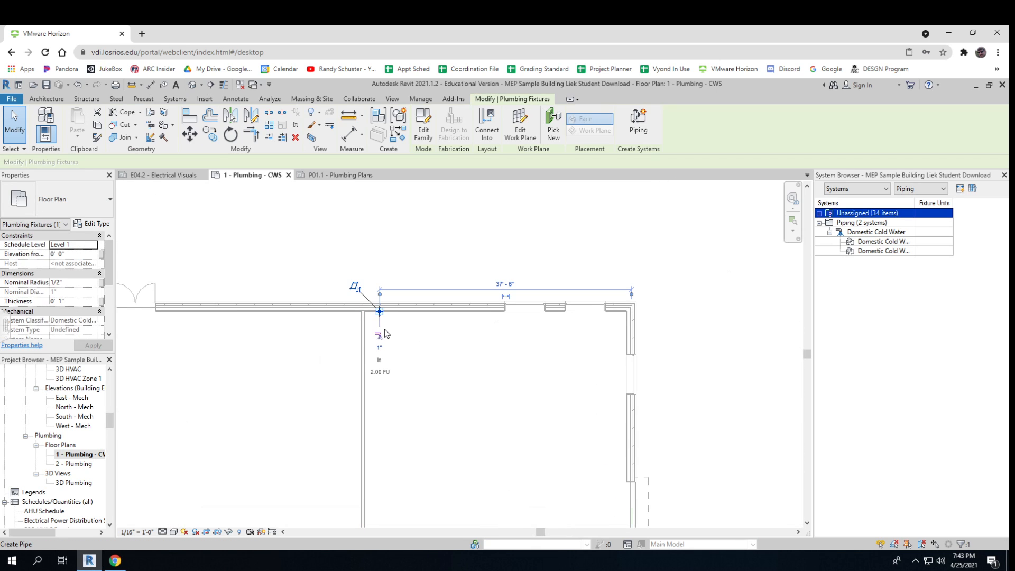
pyautogui.click(76, 255)
pyautogui.write('3')
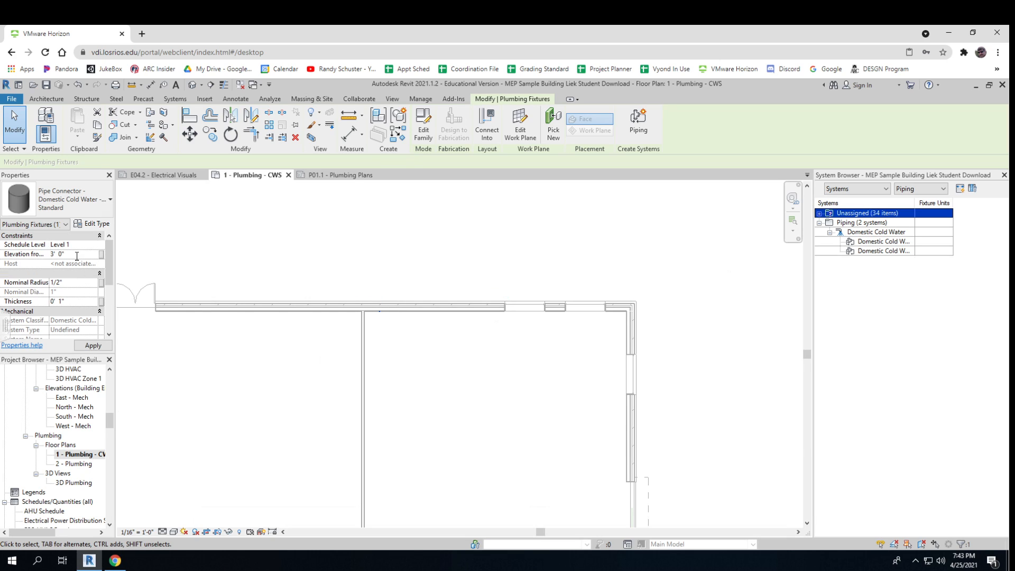
pyautogui.press('Return')
# - Review the restroom fixtures, the pipe connectors near the central wall and the cold water pipe across the floor plan
pyautogui.scroll(-2, 413, 354)
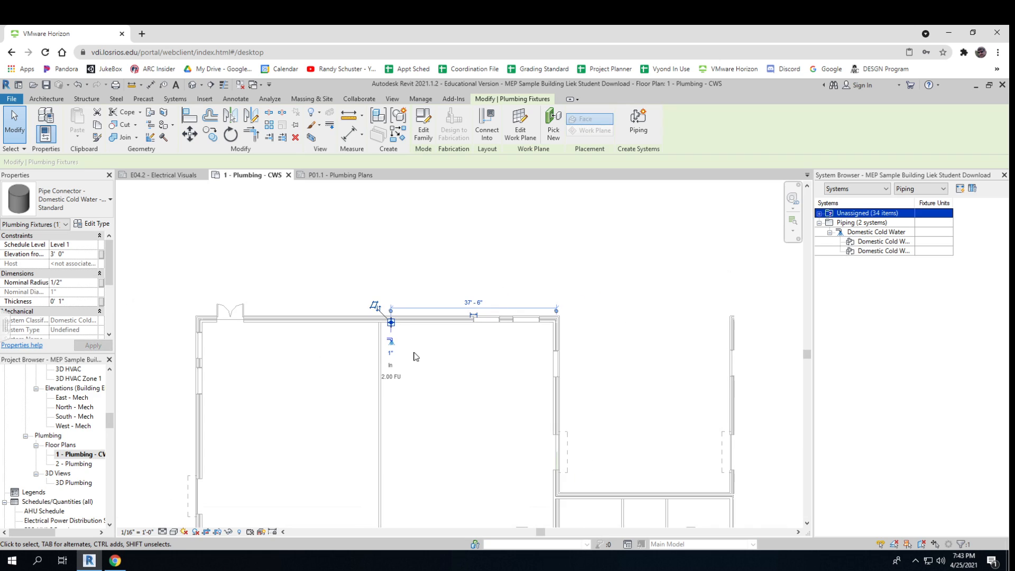
pyautogui.scroll(-5, 426, 278)
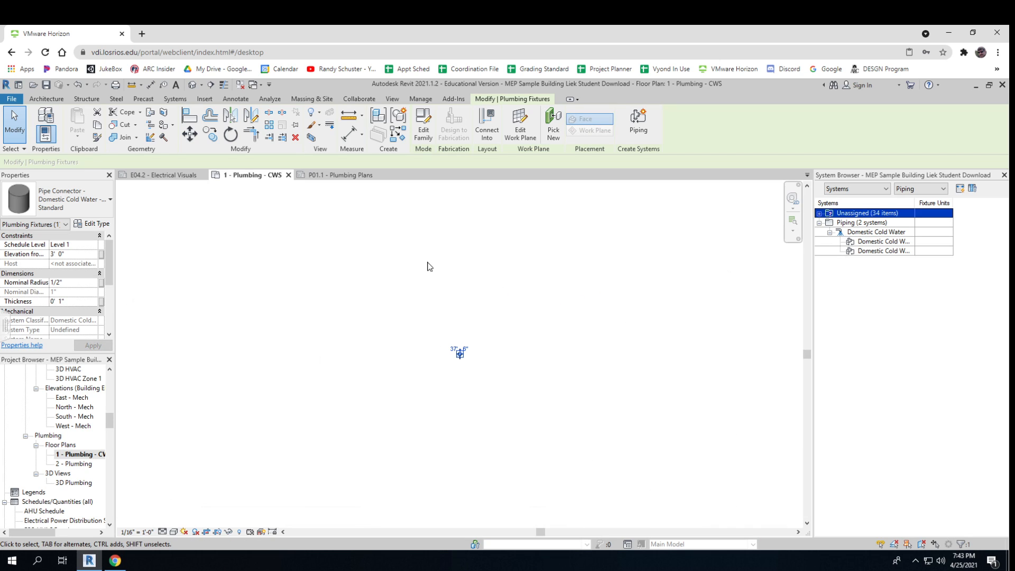
pyautogui.click(444, 324)
pyautogui.middleClick(456, 321)
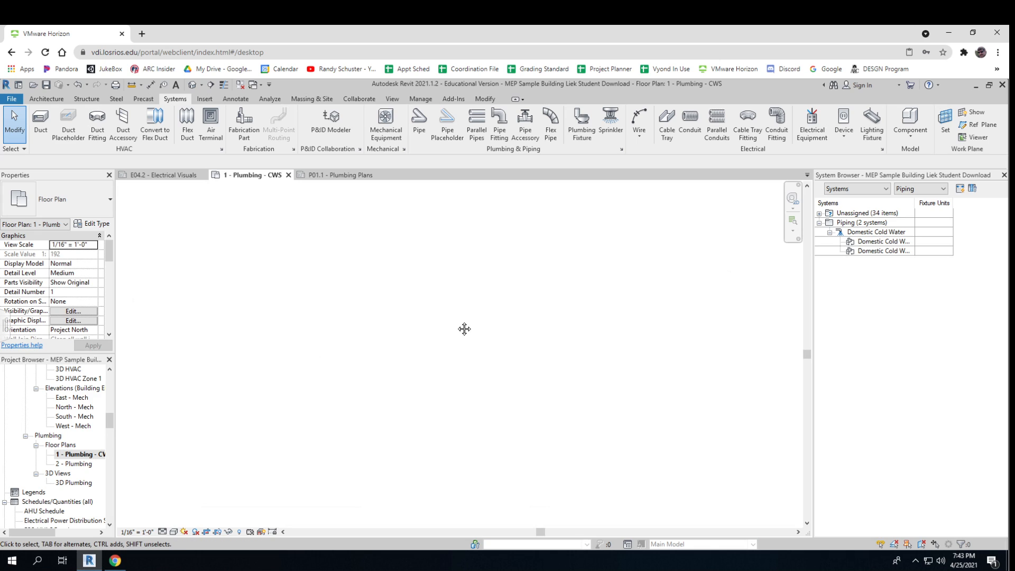
pyautogui.middleClick(456, 322)
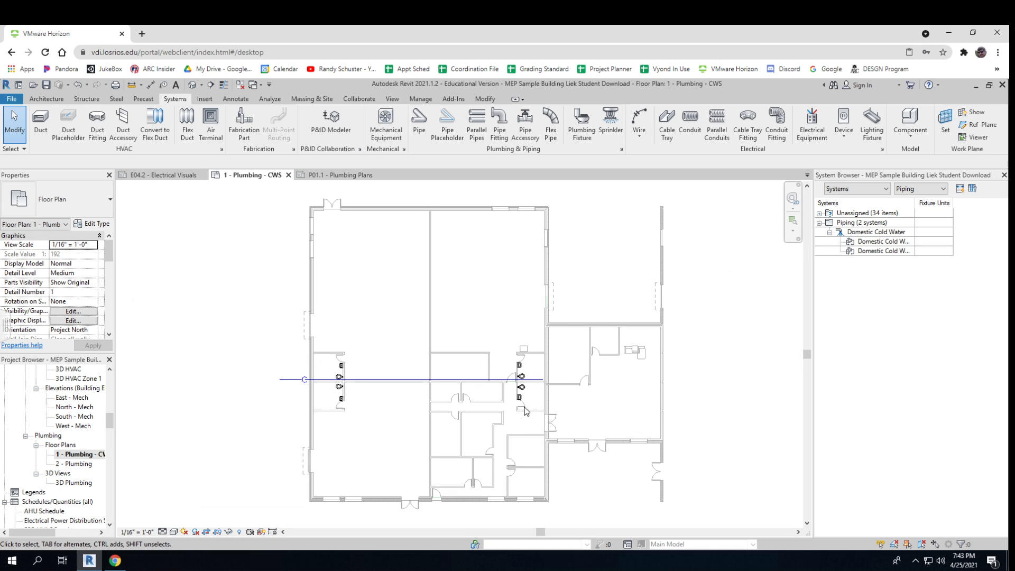
pyautogui.scroll(3, 520, 401)
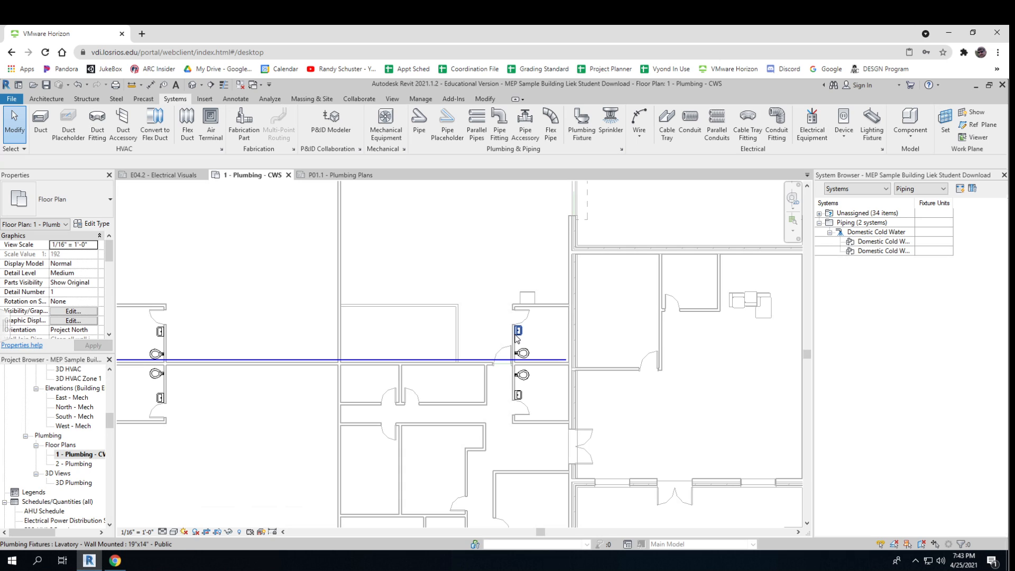
pyautogui.scroll(3, 353, 374)
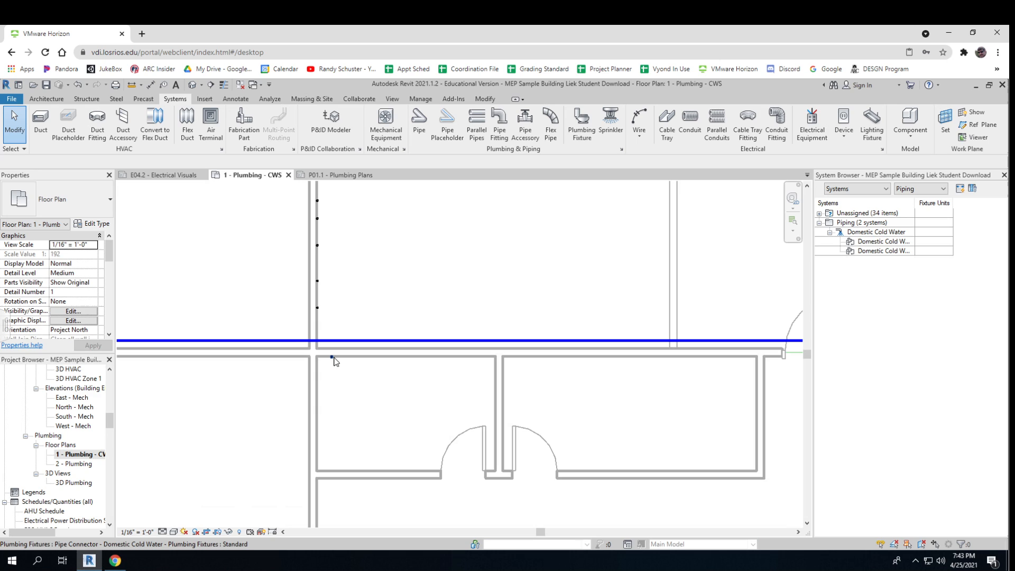
pyautogui.press('ctrl')
pyautogui.press('ctrl')
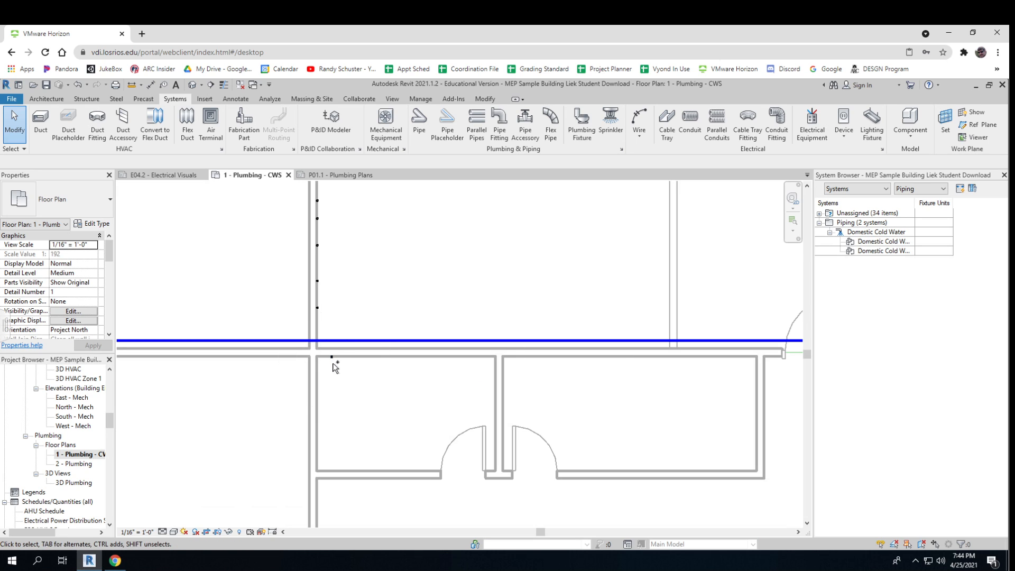
pyautogui.scroll(-2, 423, 395)
pyautogui.moveTo(575, 423); pyautogui.dragTo(381, 427, button='middle')
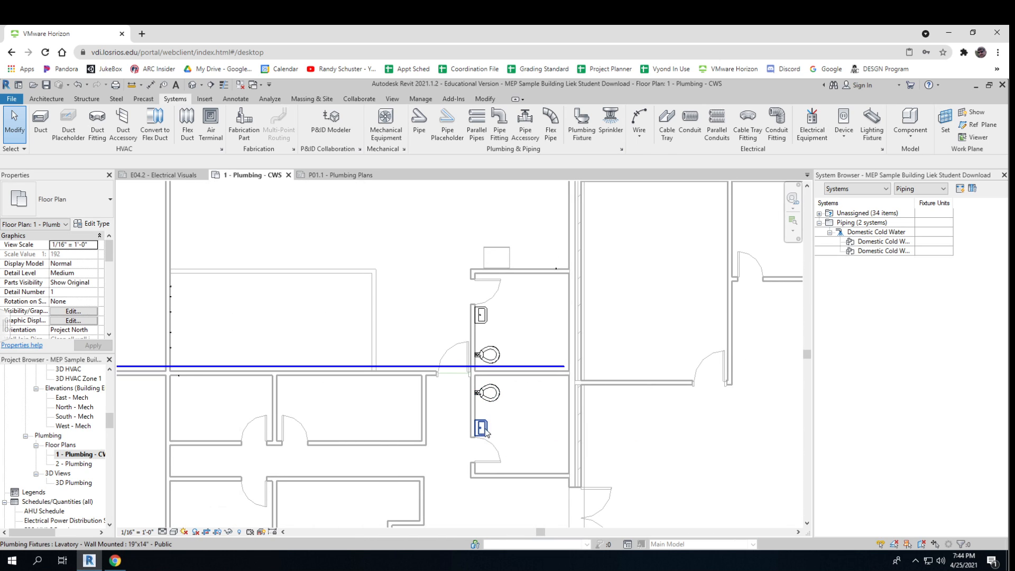
pyautogui.scroll(-3, 475, 407)
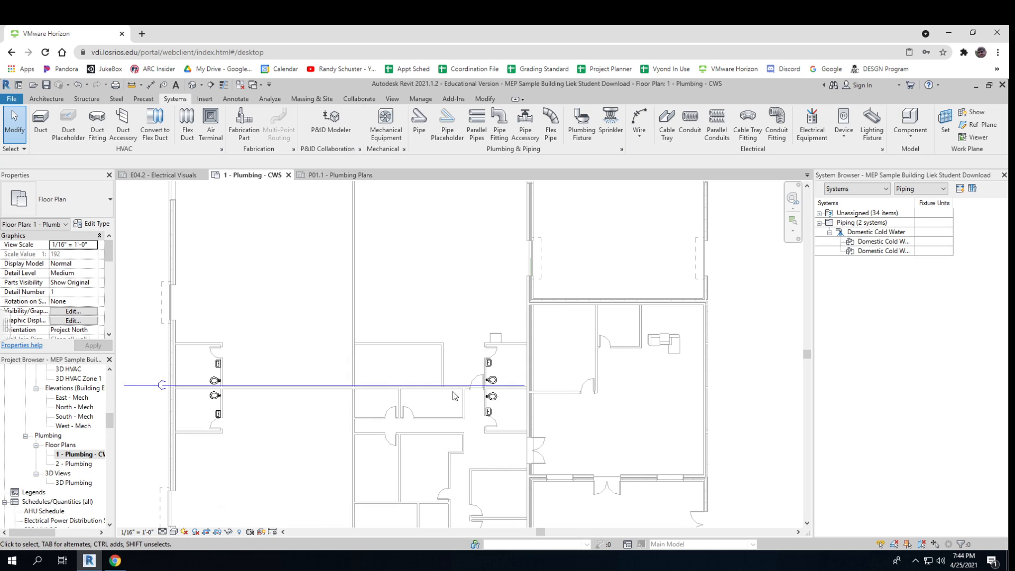
pyautogui.scroll(2, 576, 388)
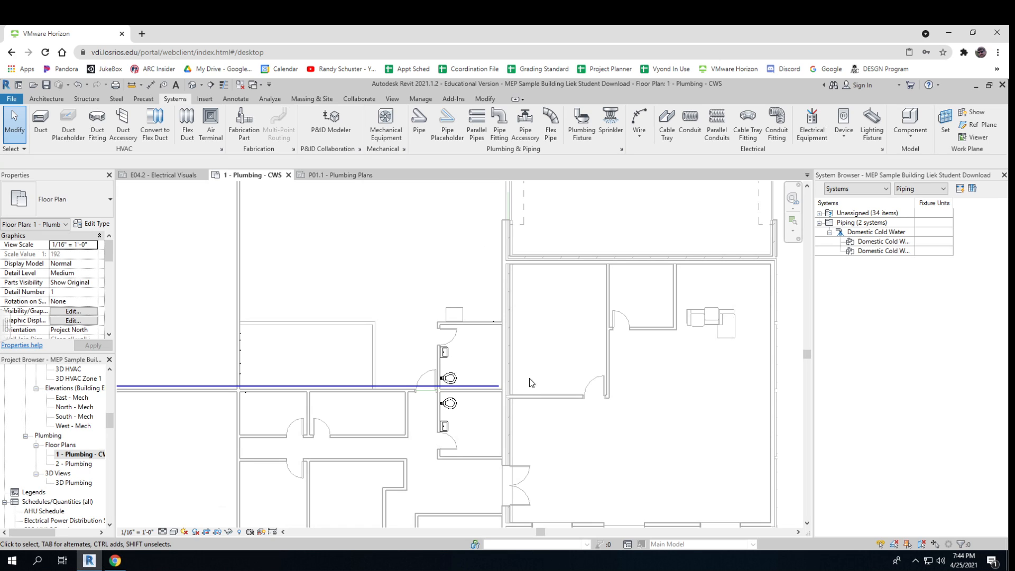
pyautogui.scroll(-1, 550, 395)
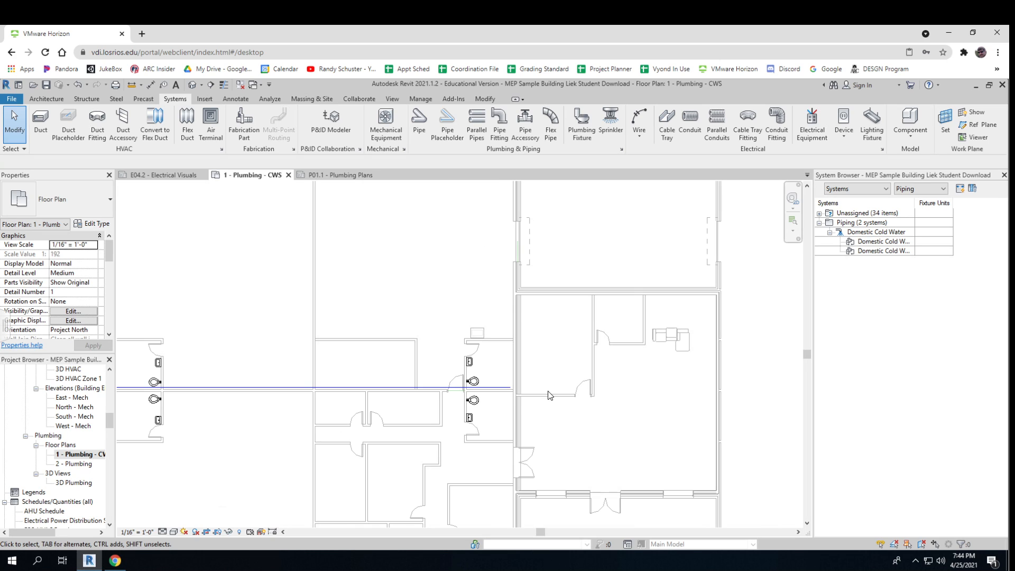
pyautogui.scroll(-1, 581, 395)
pyautogui.scroll(-1, 557, 404)
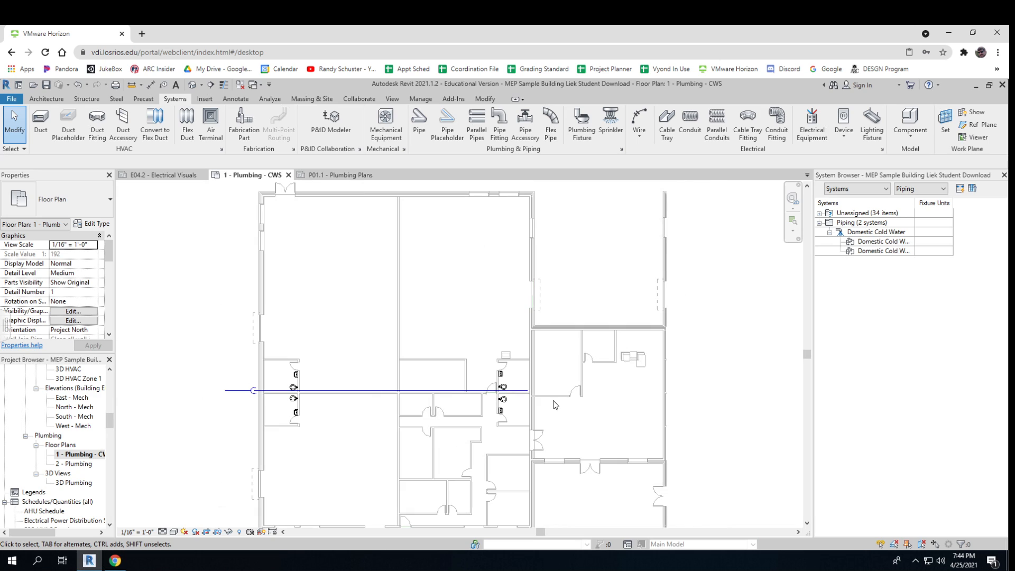
pyautogui.moveTo(516, 410); pyautogui.dragTo(498, 418, button='middle')
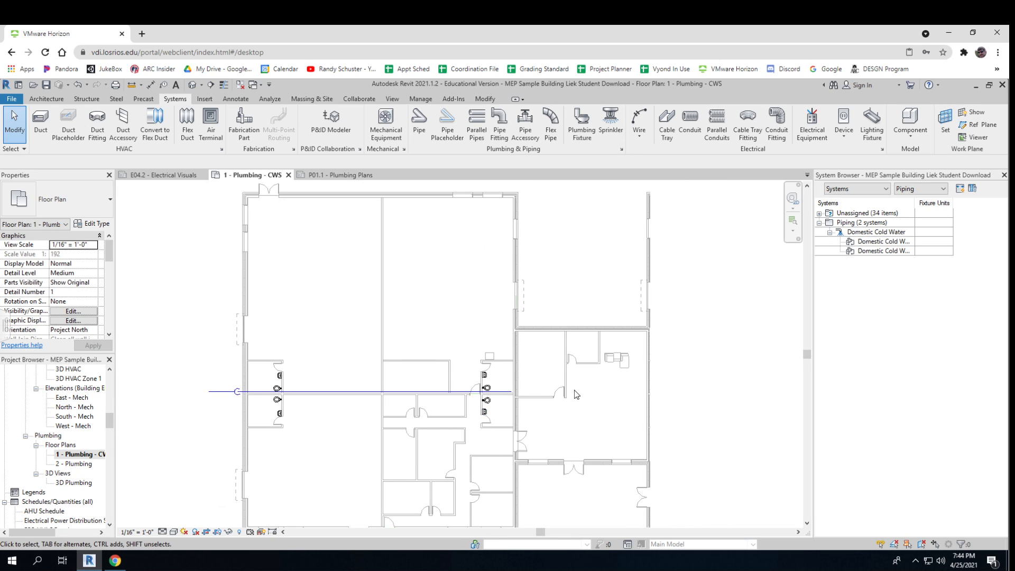